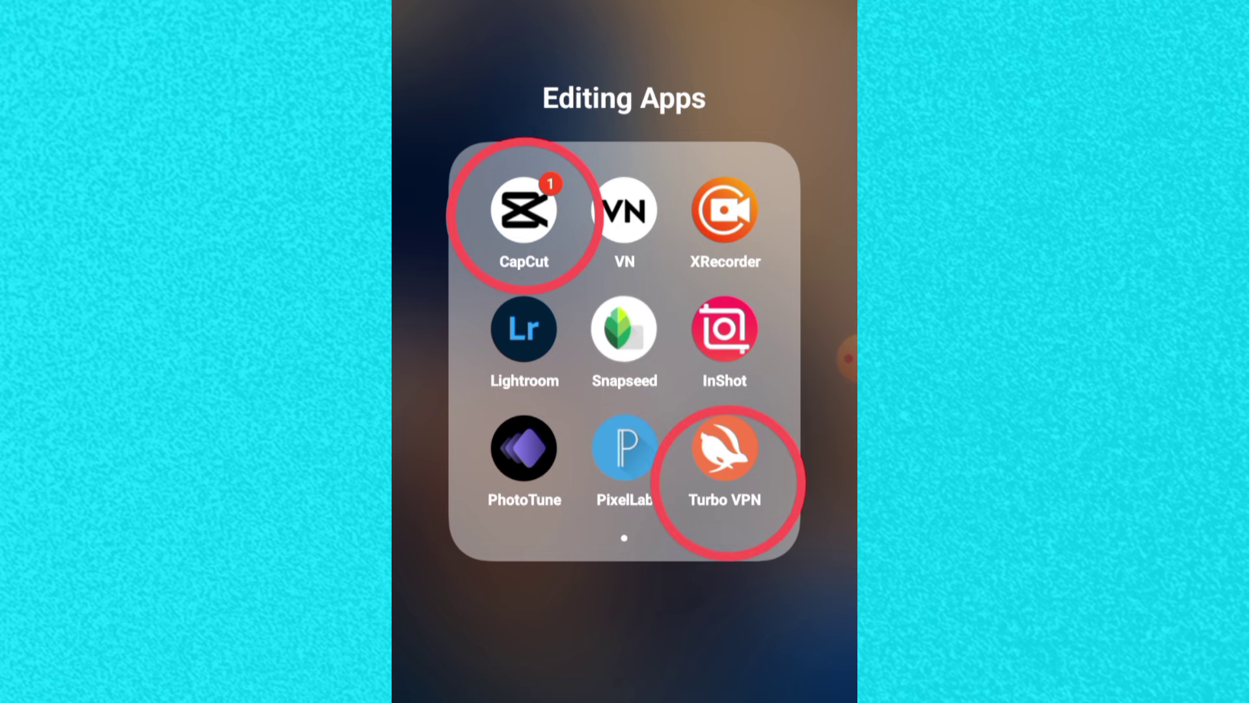
Step: Start Turbo VPN, then launch CapCut from the Editing Apps folder
left_click(724, 447)
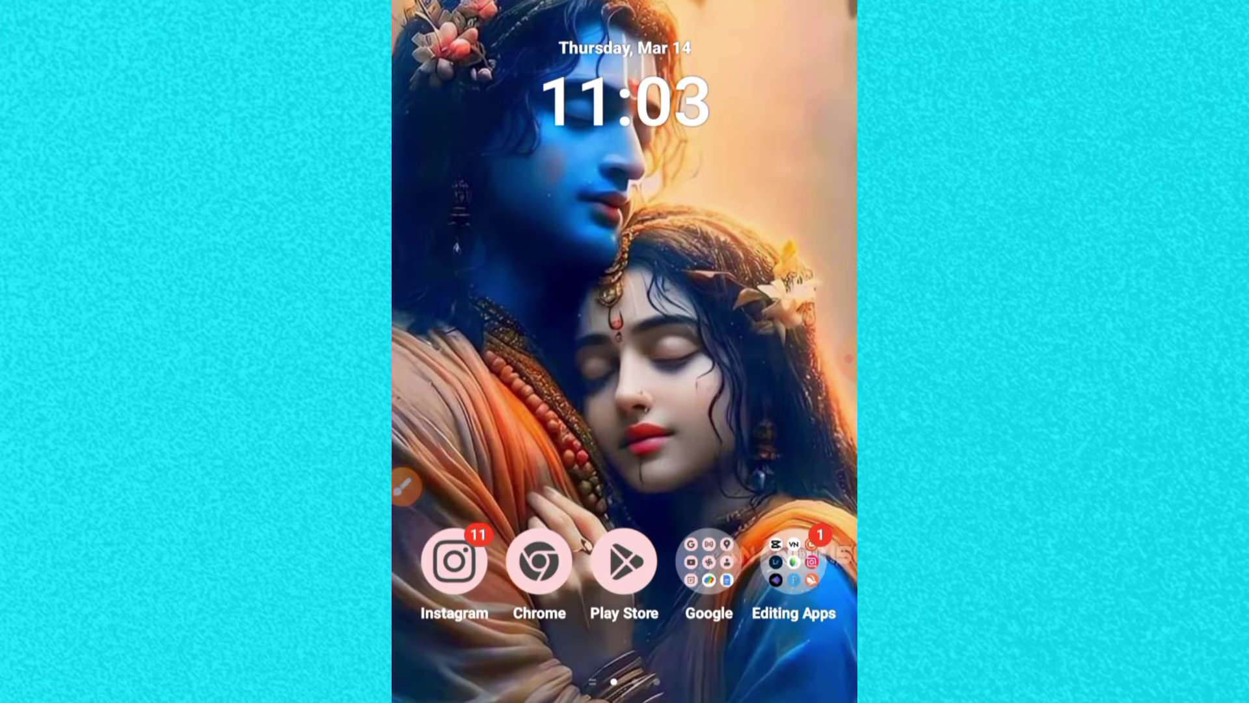
left_click(793, 561)
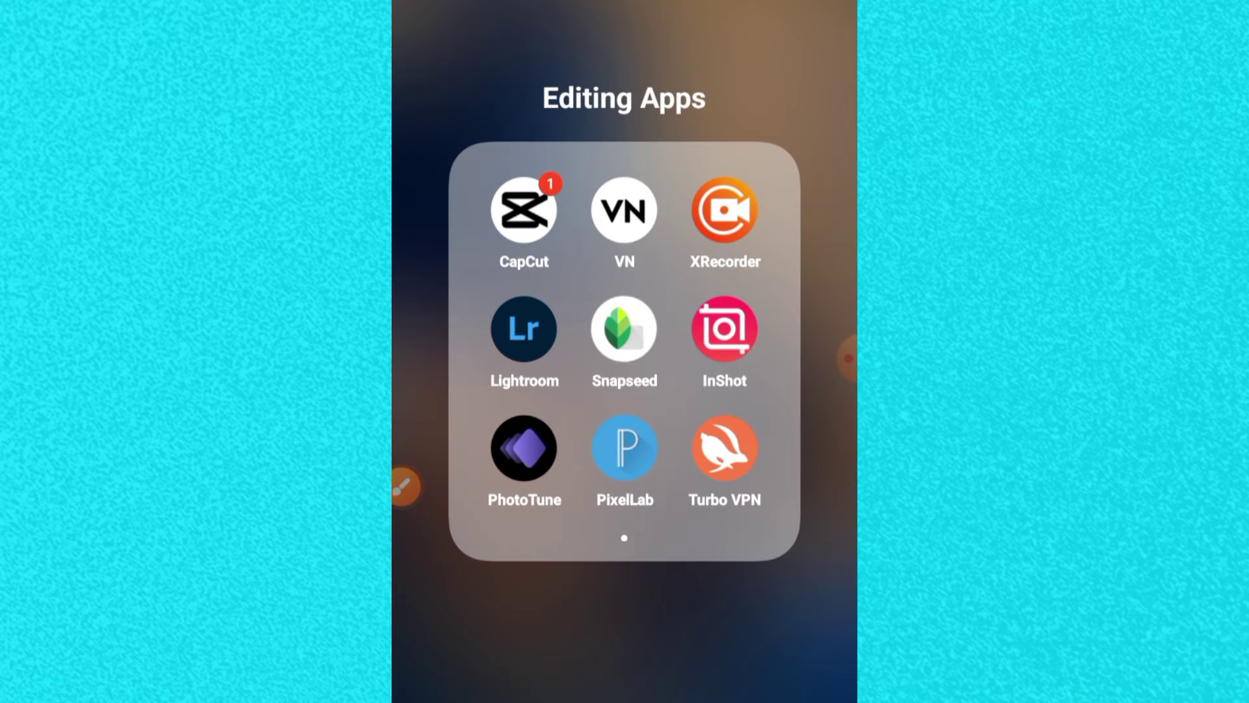
left_click(524, 209)
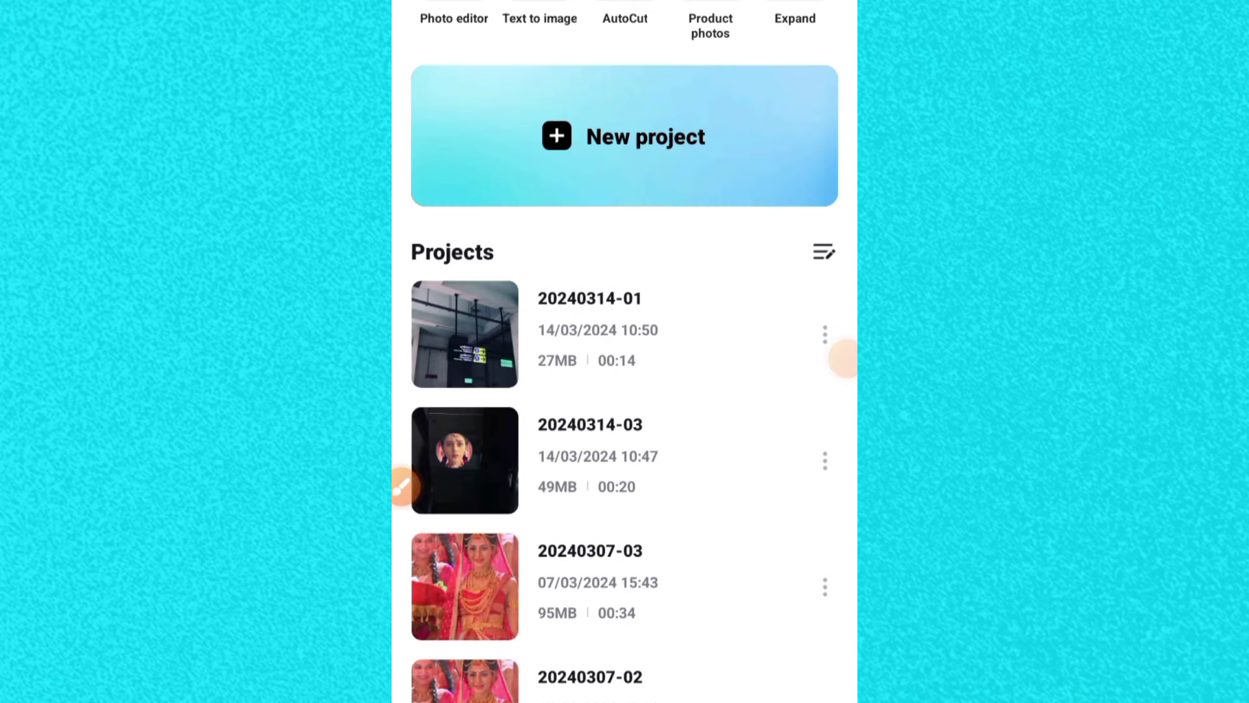
Step: Create a new project from the 00:14 escalator clip
left_click(623, 136)
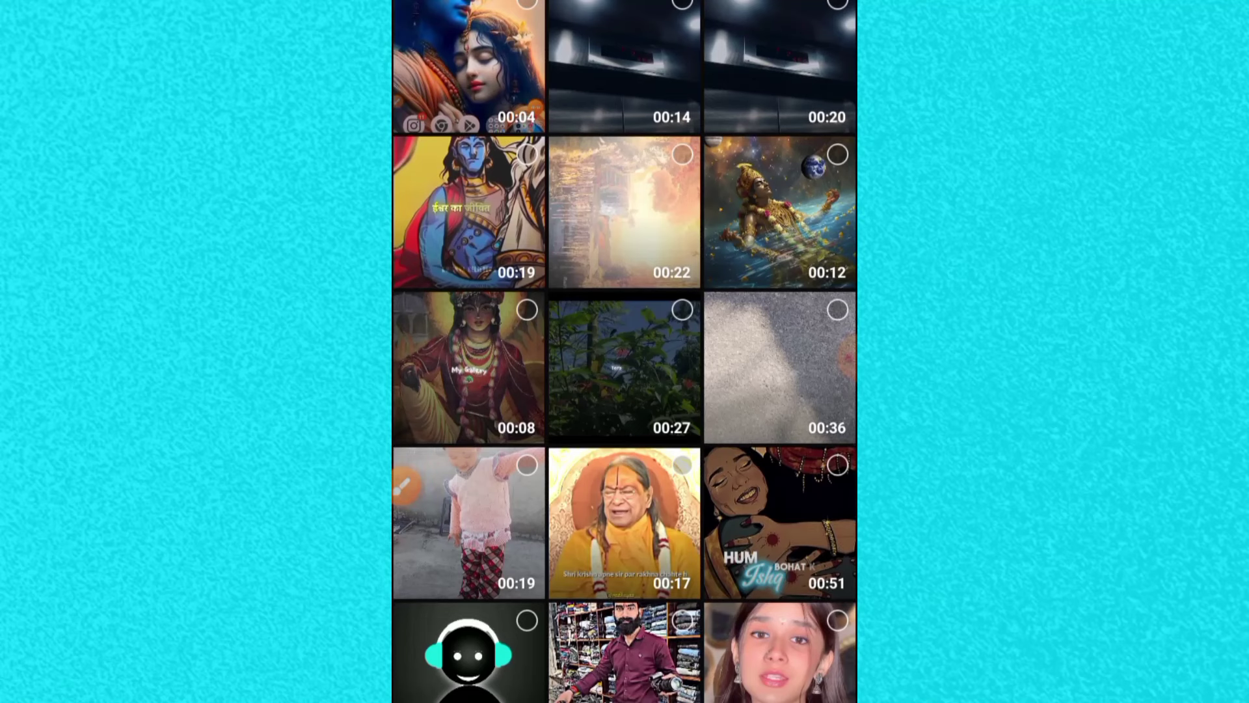
left_click(682, 4)
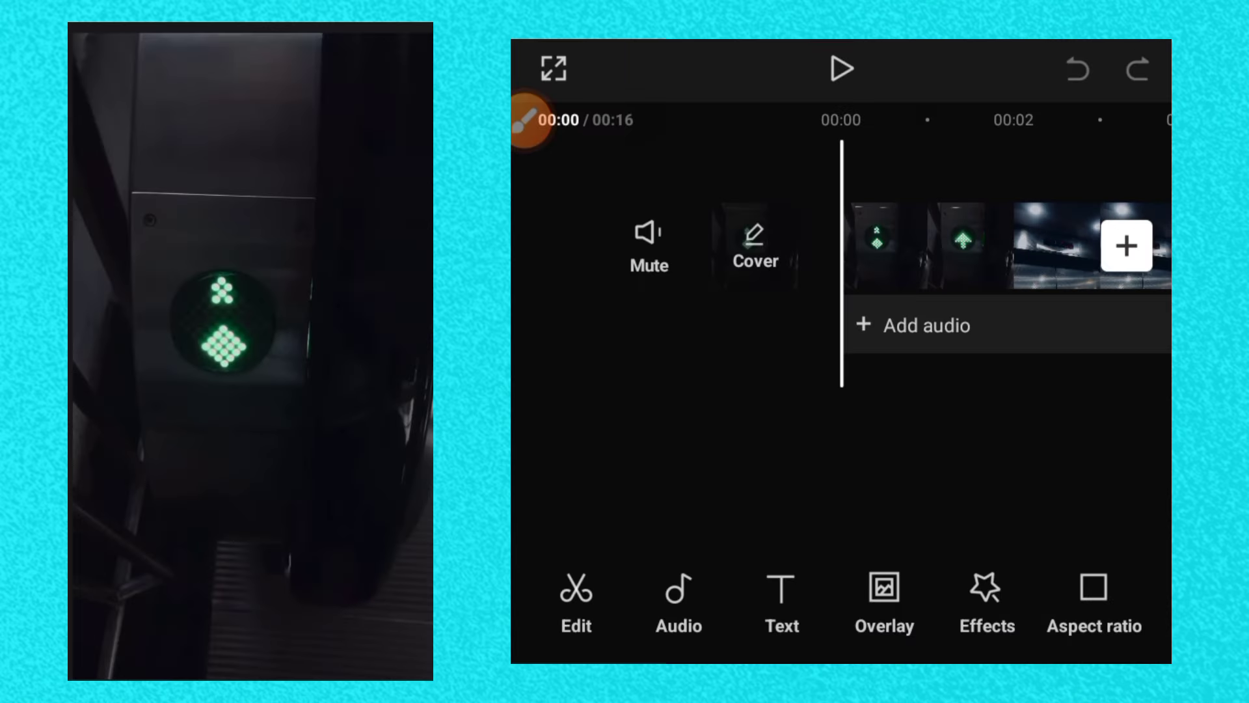
Step: Play the timeline and delete the default Ending clip, leaving a 00:14 project
left_click(842, 69)
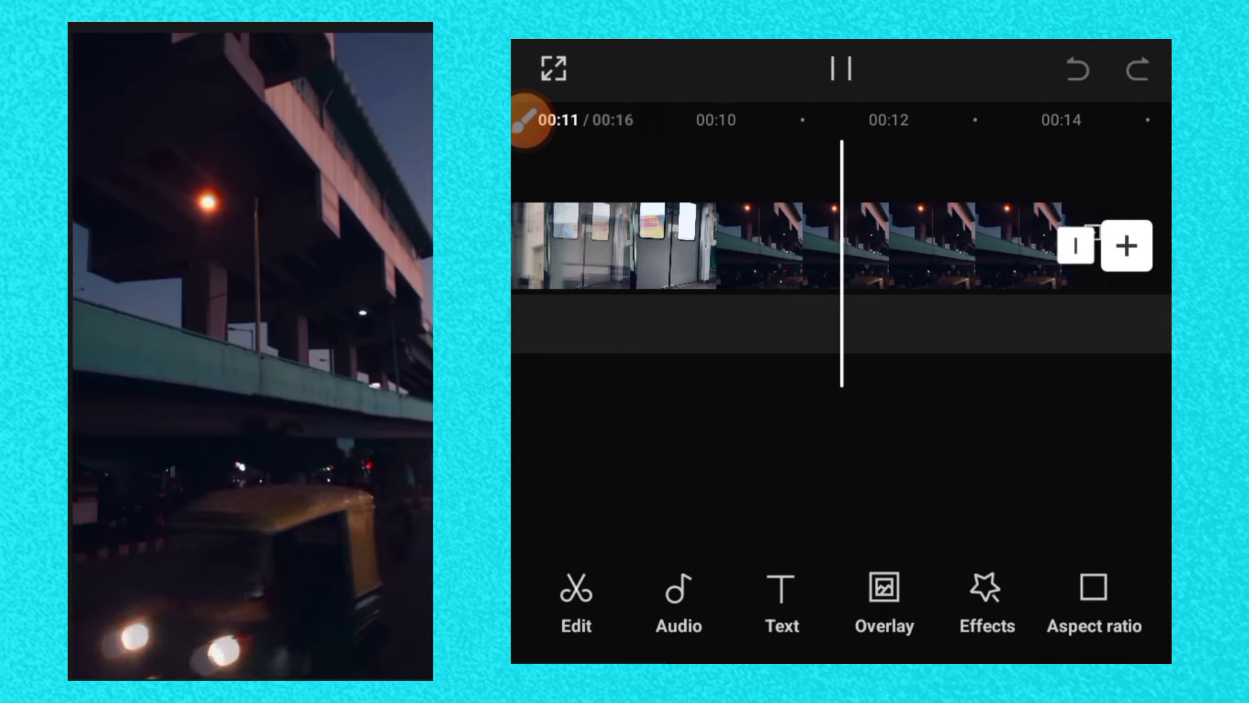
left_click(866, 245)
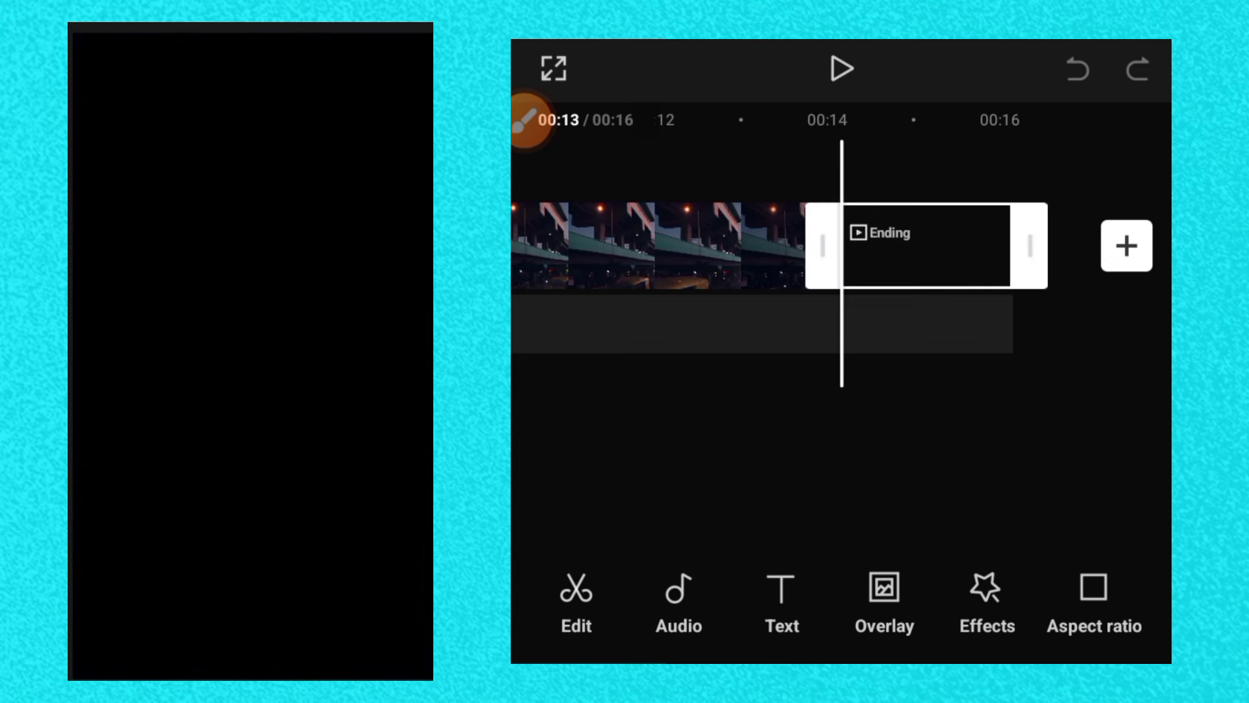
left_click(1060, 599)
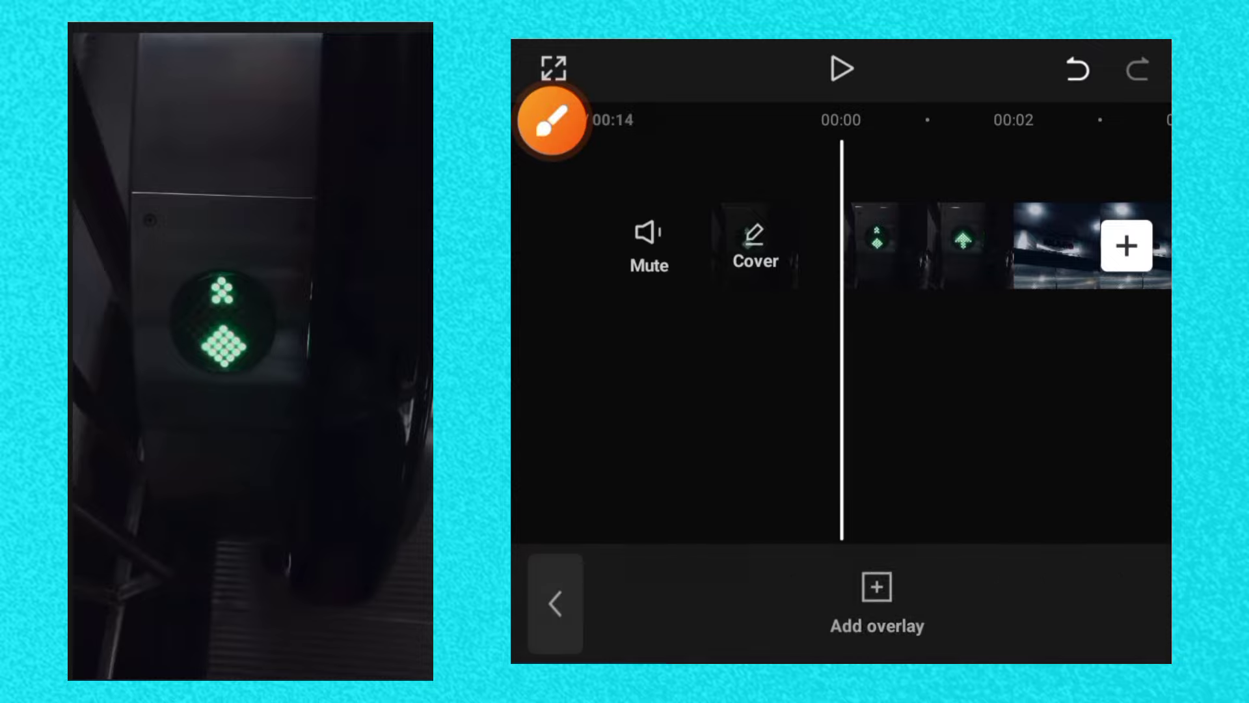
Step: Add the 1.6 s pink-veil overlay clip and mark the signal and inset with arrows
left_click(884, 599)
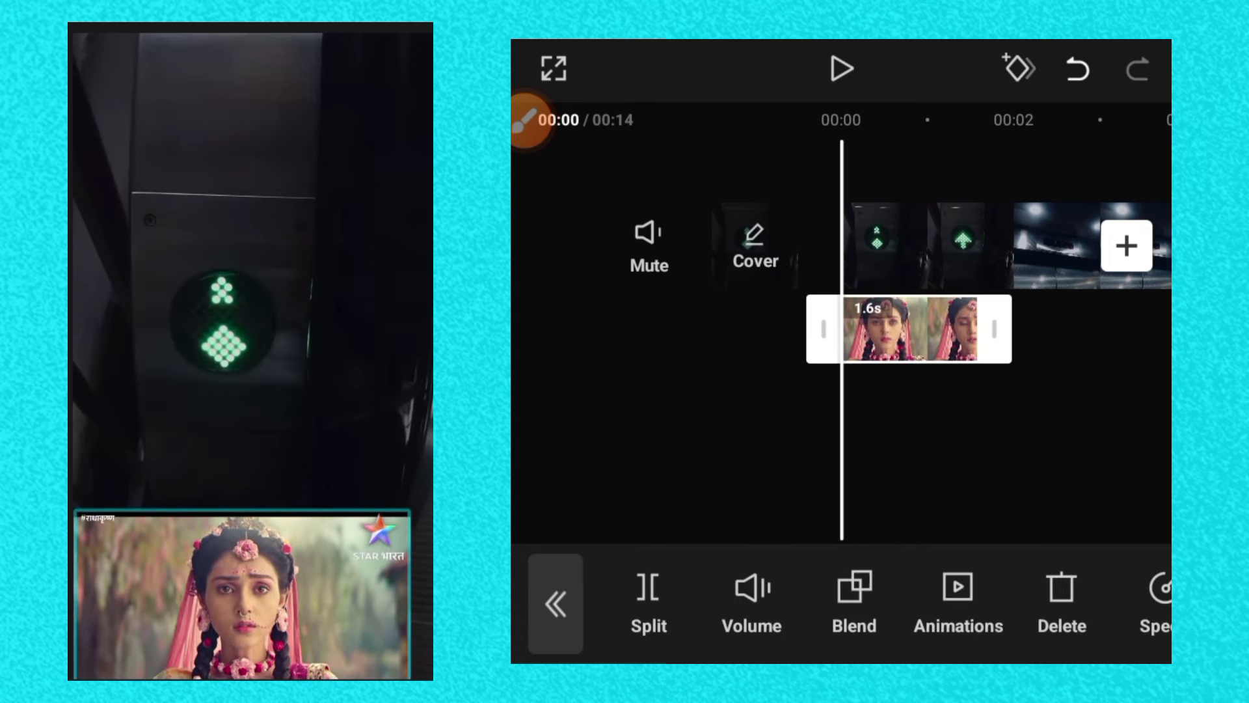
left_click(1129, 560)
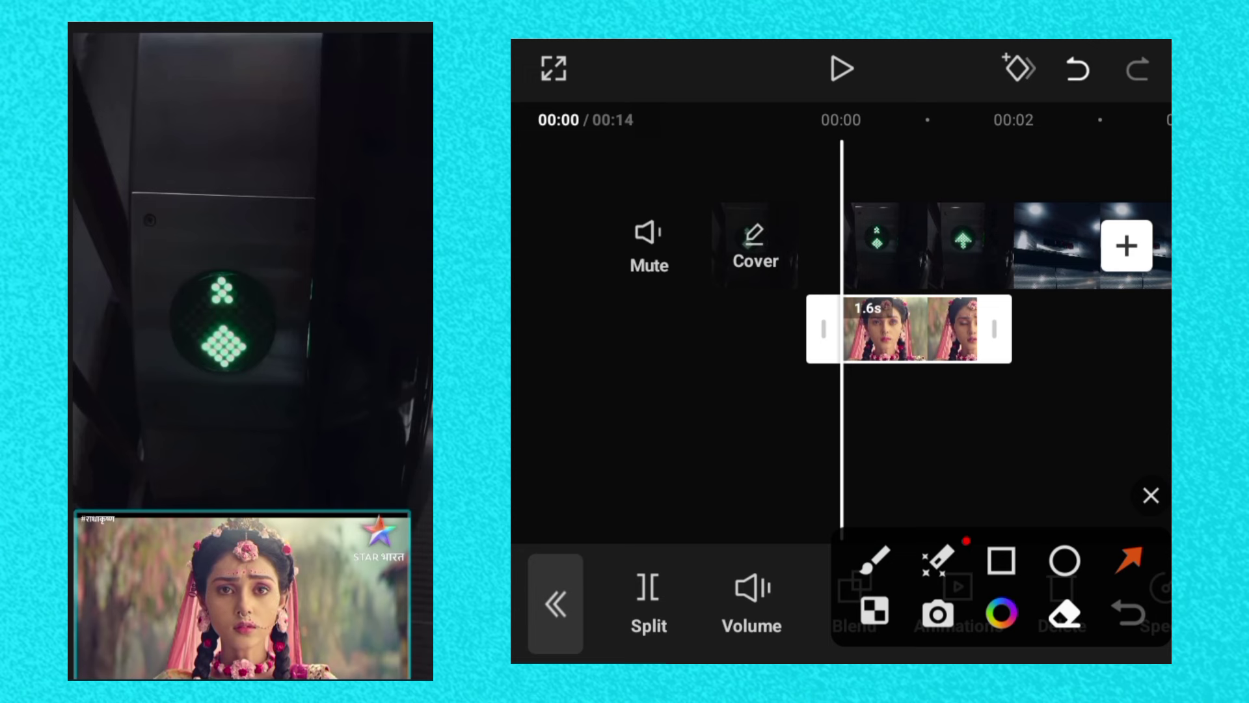
left_click_drag(320, 178, 247, 271)
left_click_drag(128, 201, 193, 294)
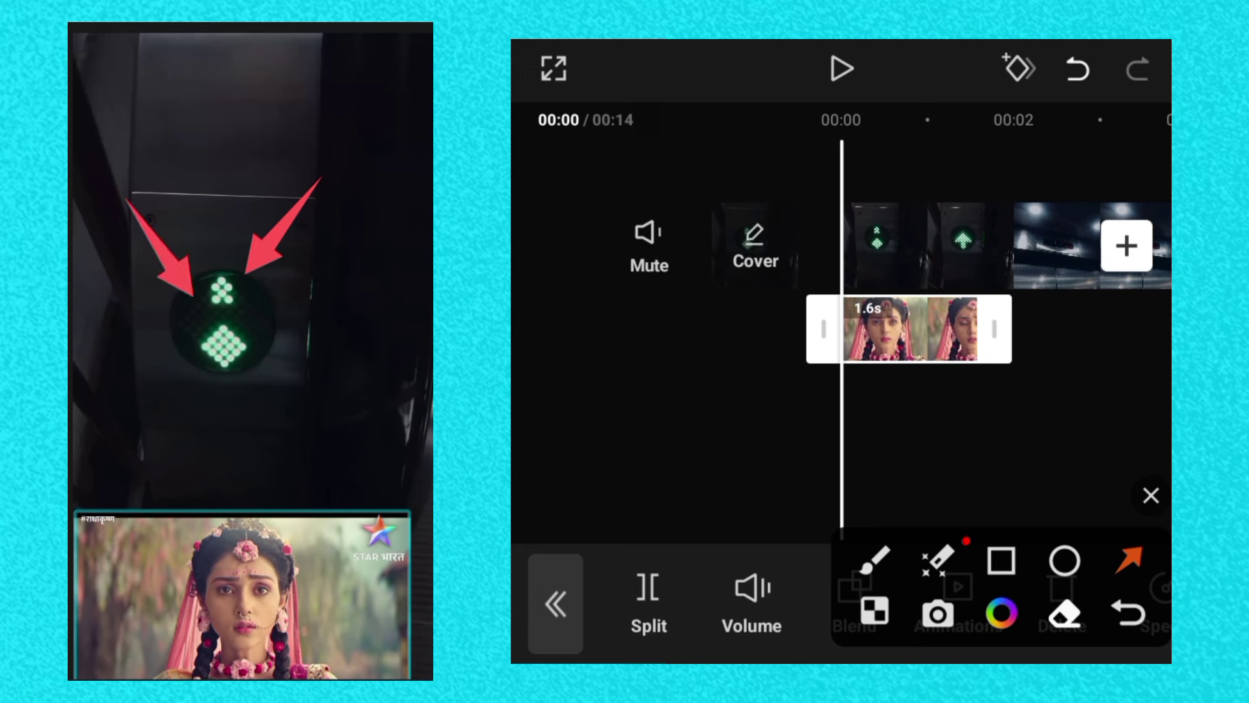
left_click_drag(390, 387, 326, 524)
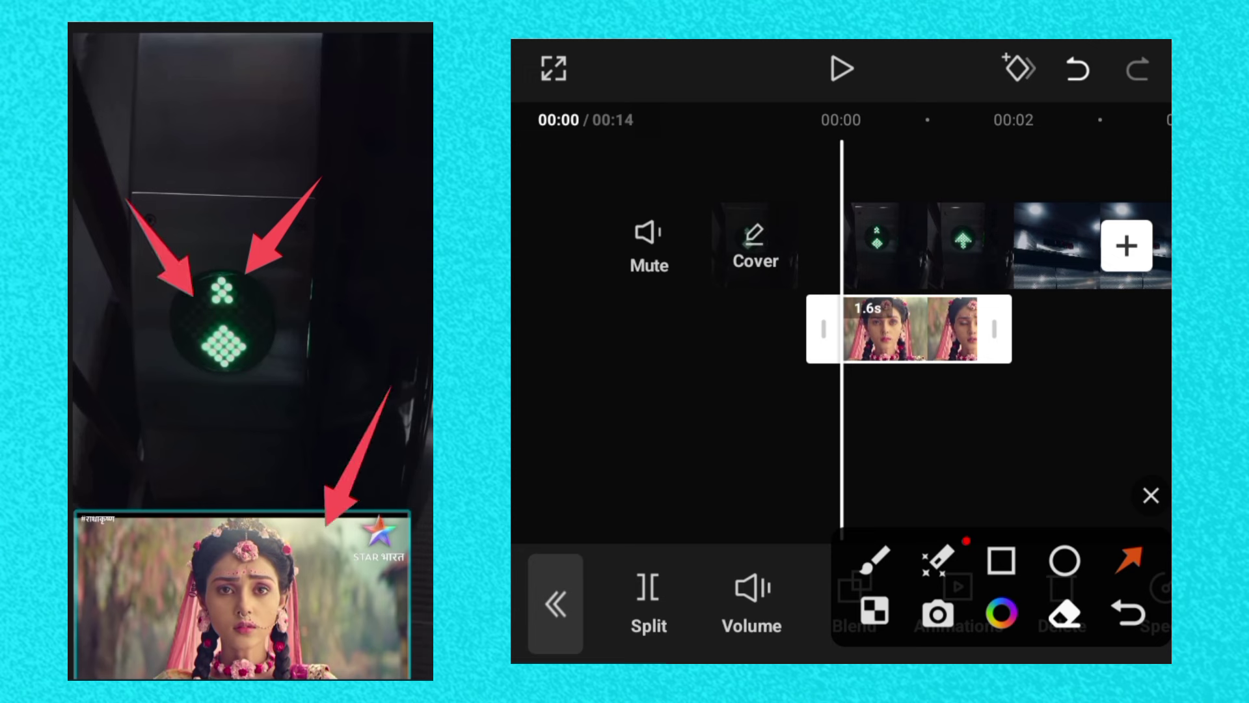
Step: Shrink the overlay and move it onto the green signal in the upper middle
left_click(1151, 496)
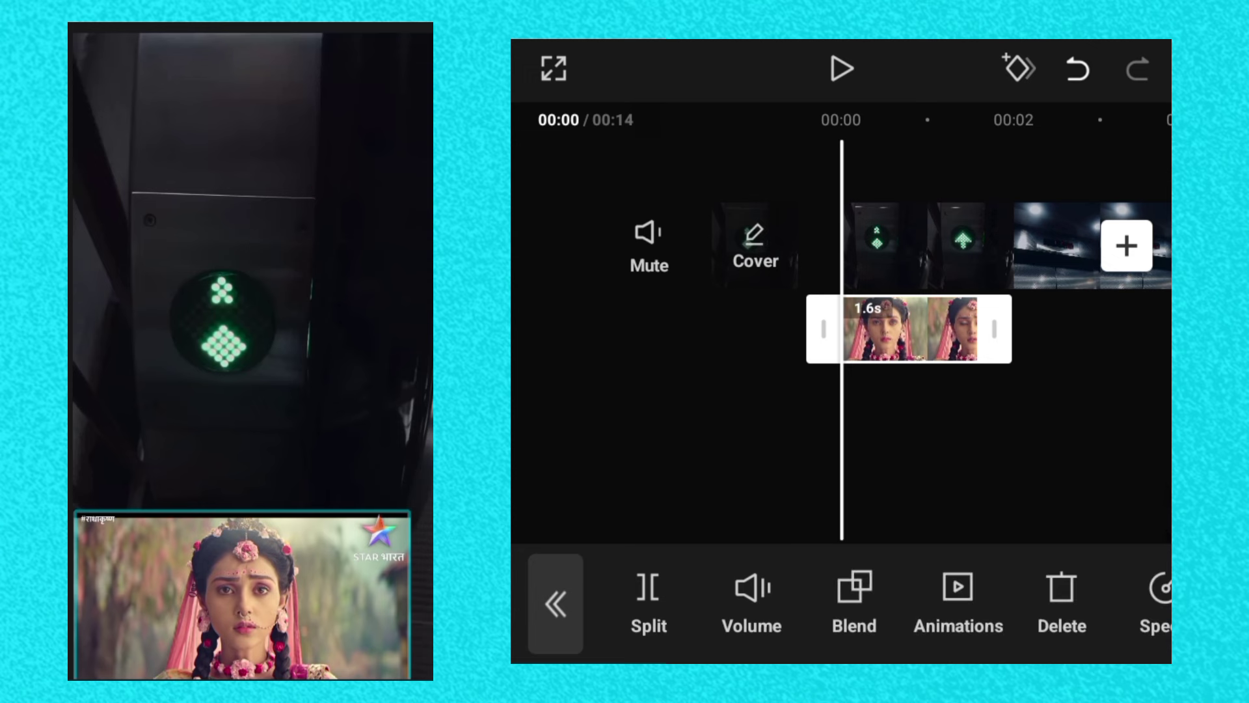
mouse_move(242, 595)
left_mouse_down()
mouse_move(250, 147)
mouse_move(234, 319)
left_mouse_up()
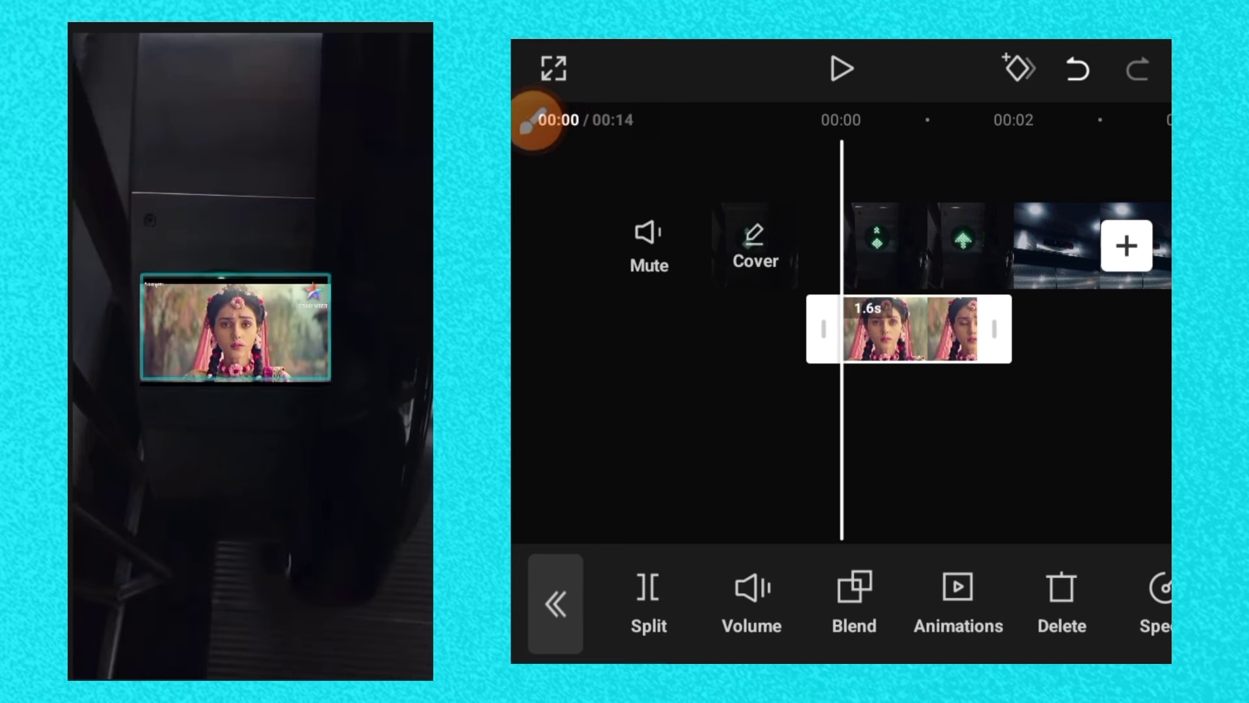
left_click_drag(976, 605, 651, 605)
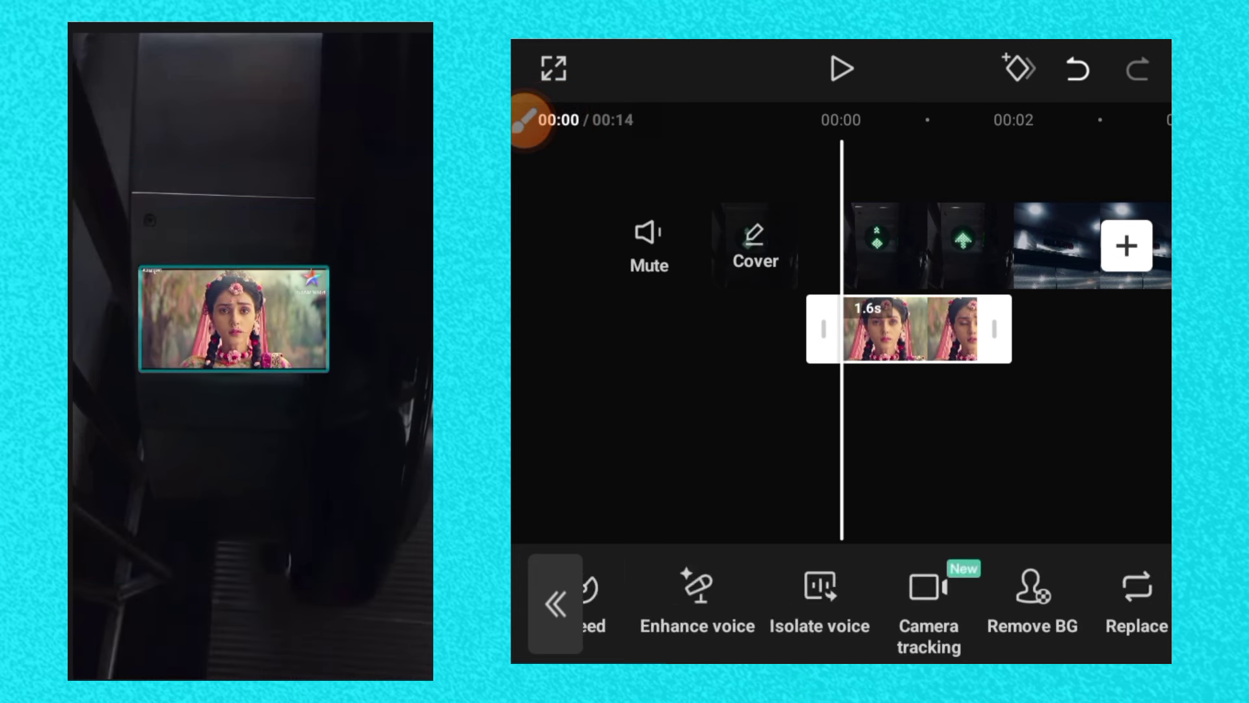
left_click_drag(1041, 606, 423, 606)
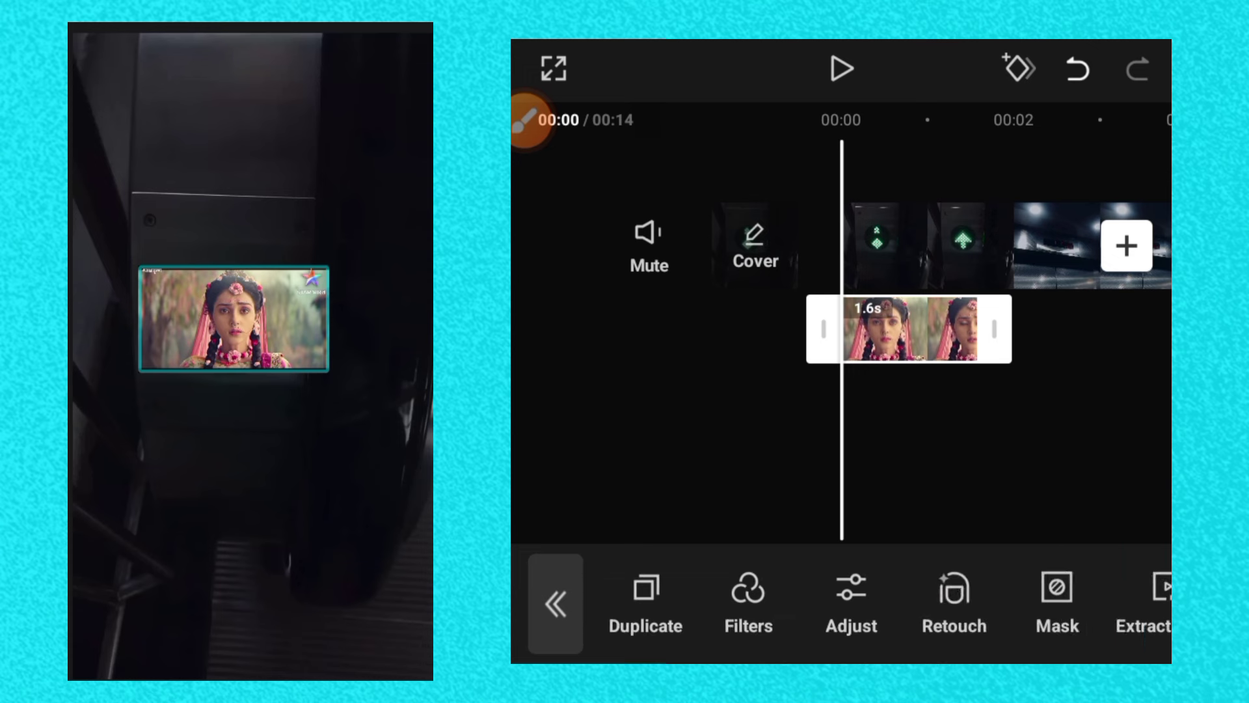
left_click_drag(715, 605, 820, 605)
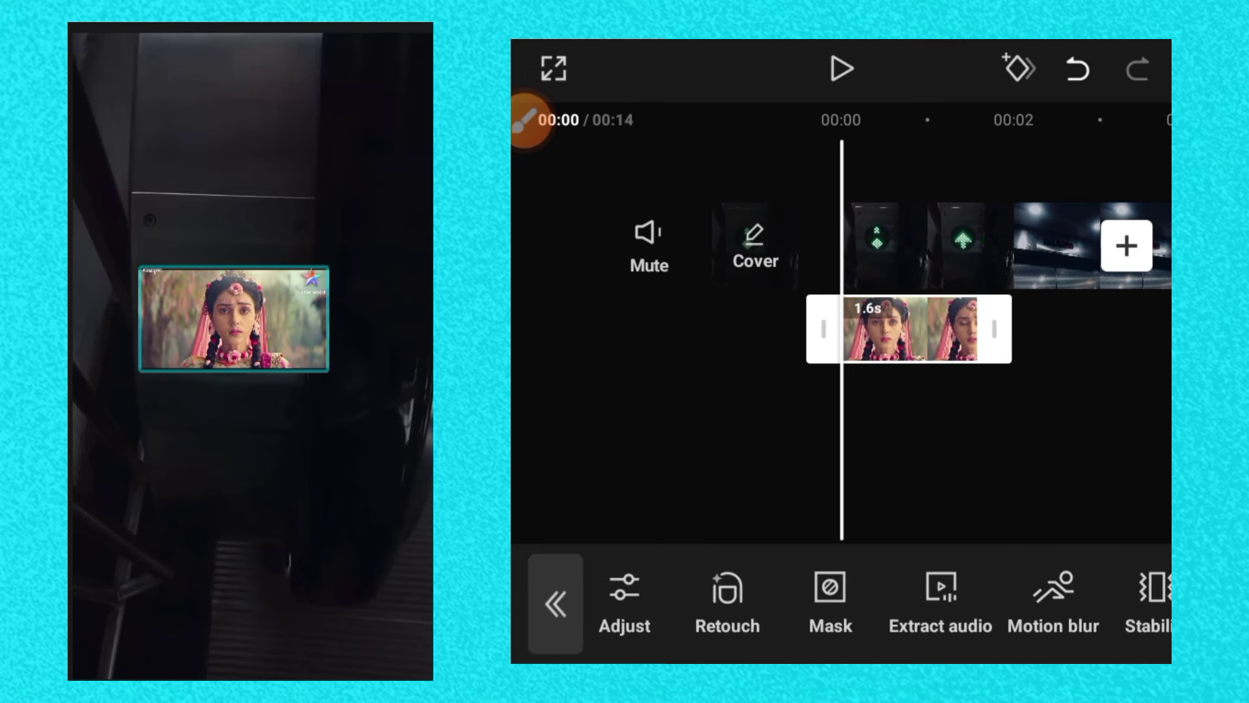
Step: Mark the Mask tool with an annotation arrow and show the overlay's mask shapes
left_click(527, 120)
left_click_drag(1015, 586, 731, 369)
left_click(842, 341)
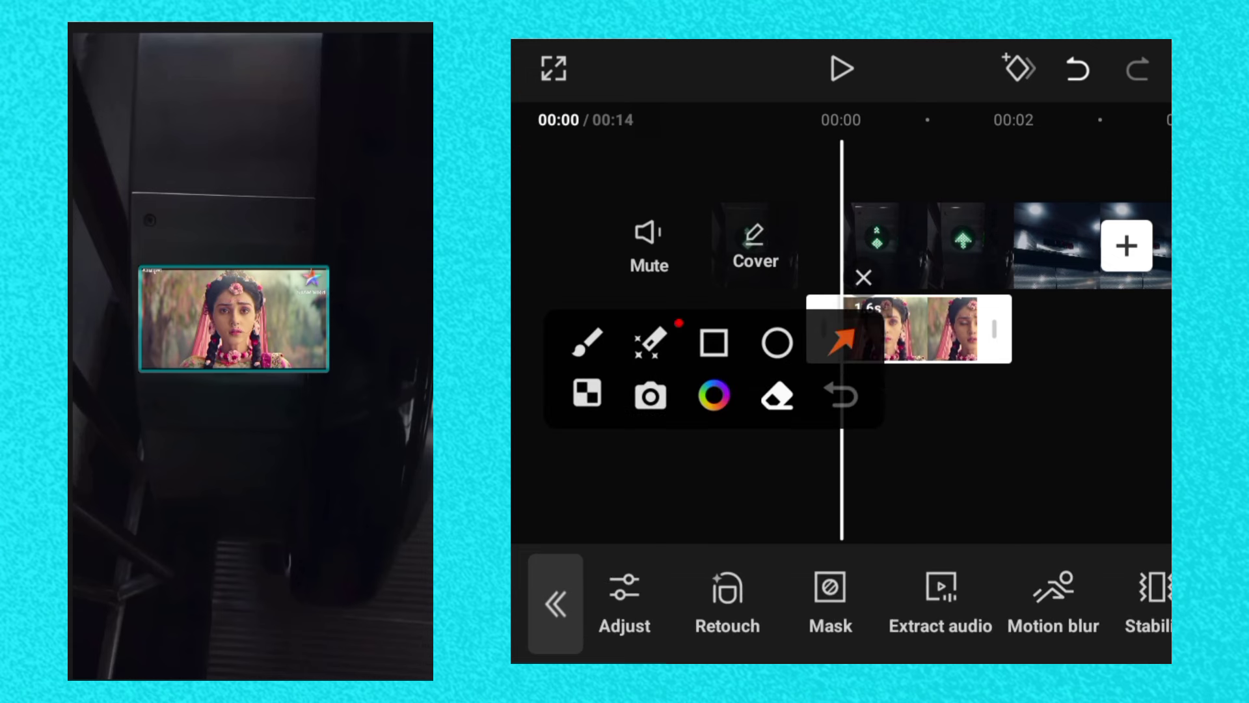
left_click_drag(948, 436, 840, 547)
left_click(830, 589)
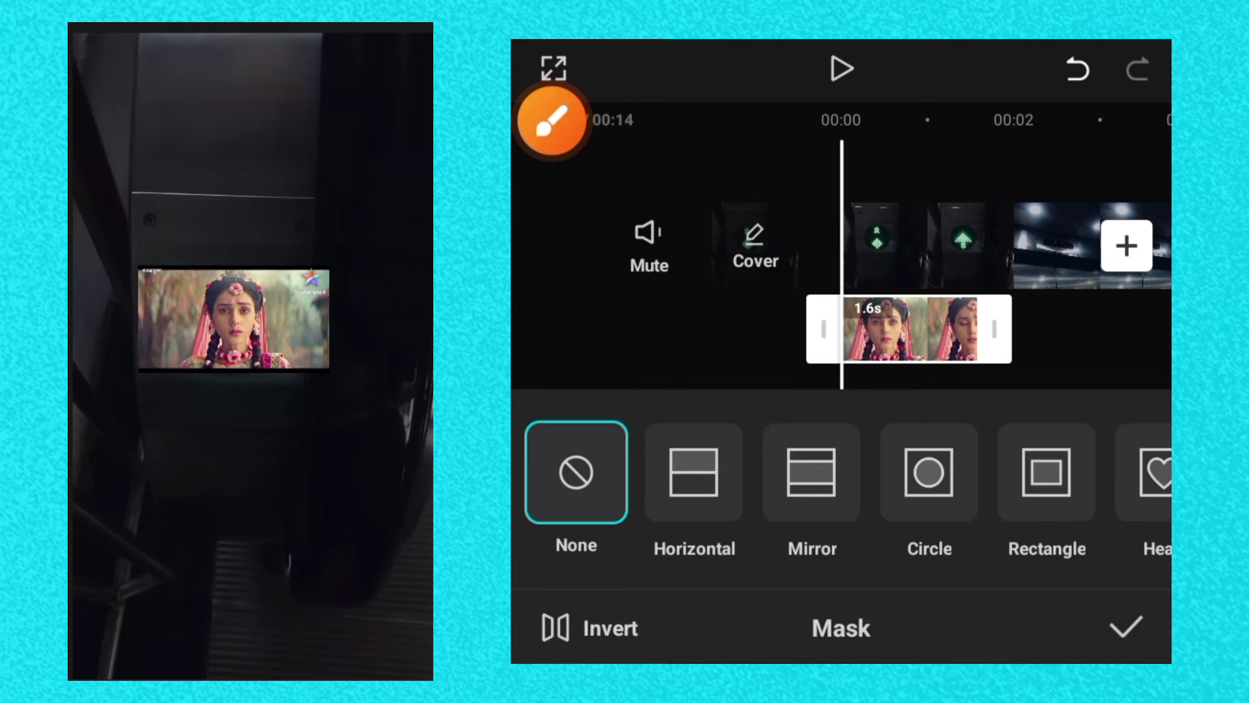
Step: Point annotation arrows at the Circle mask shape, then clear them
left_click(553, 120)
left_click_drag(1002, 585, 676, 235)
left_click(809, 207)
left_click_drag(1091, 293, 937, 475)
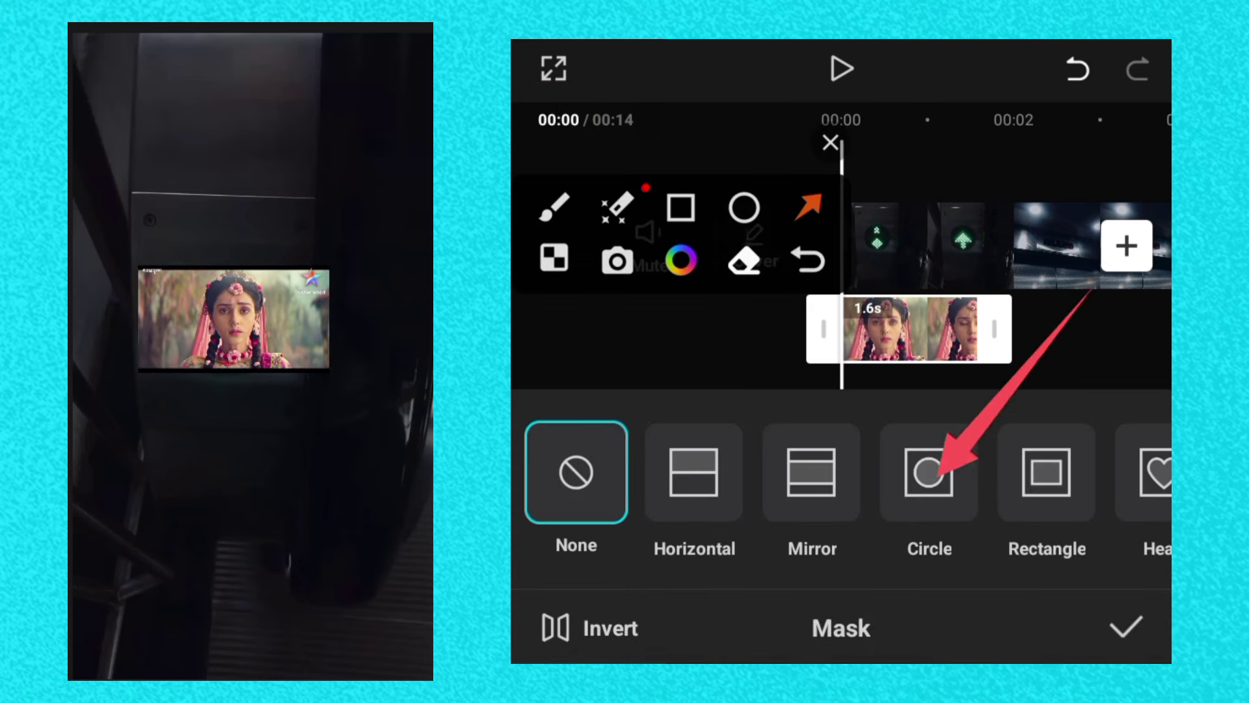
left_click_drag(706, 407, 924, 478)
left_click(553, 120)
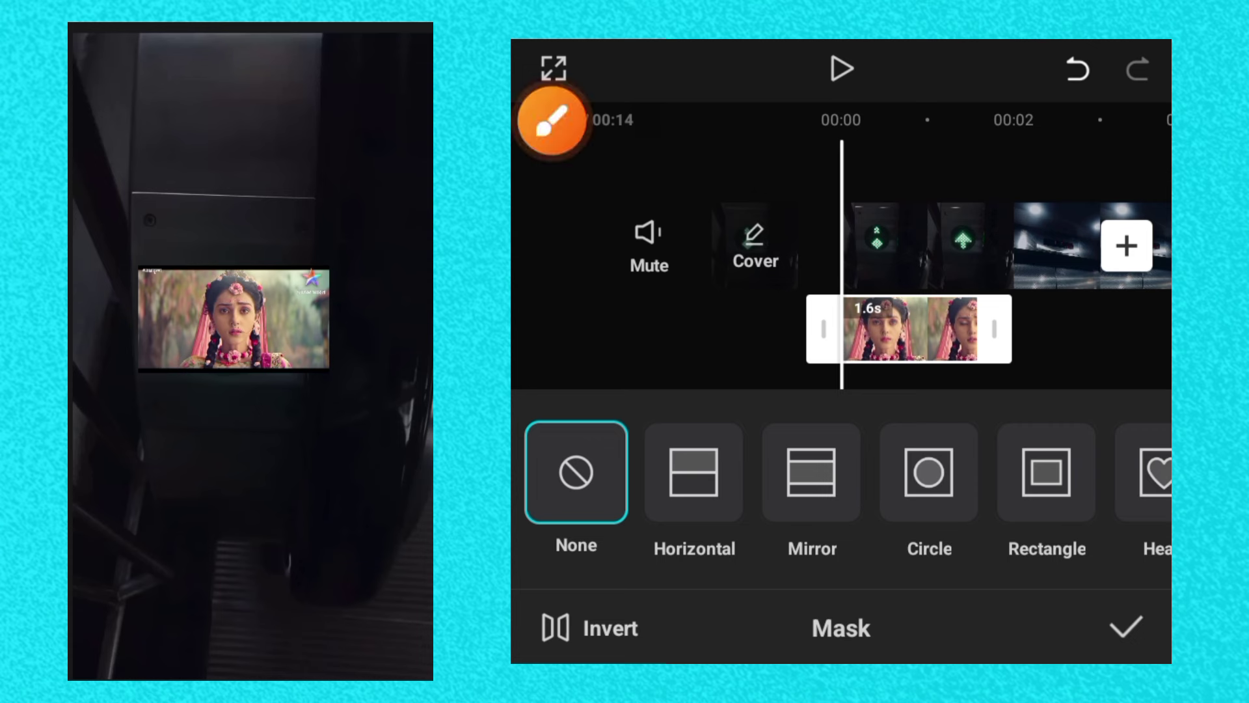
Step: Apply a Circle mask and size it into a small oval over the green signal
left_click(928, 471)
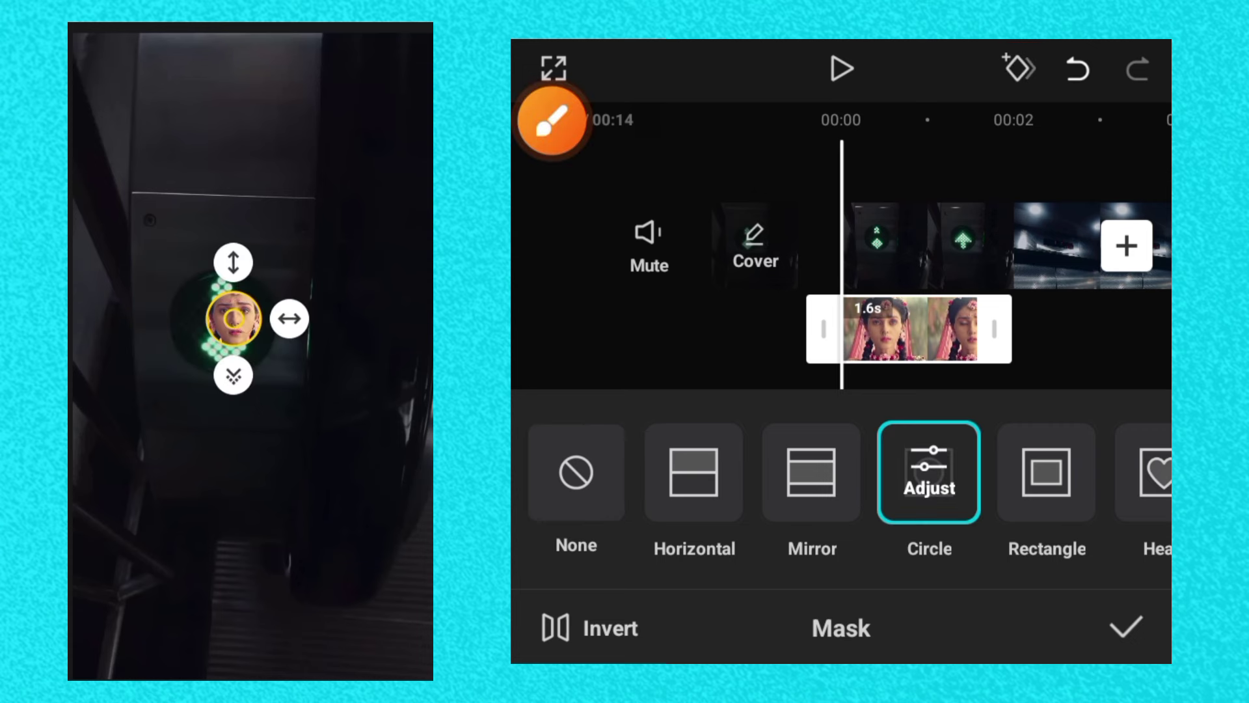
left_click_drag(233, 262, 209, 244)
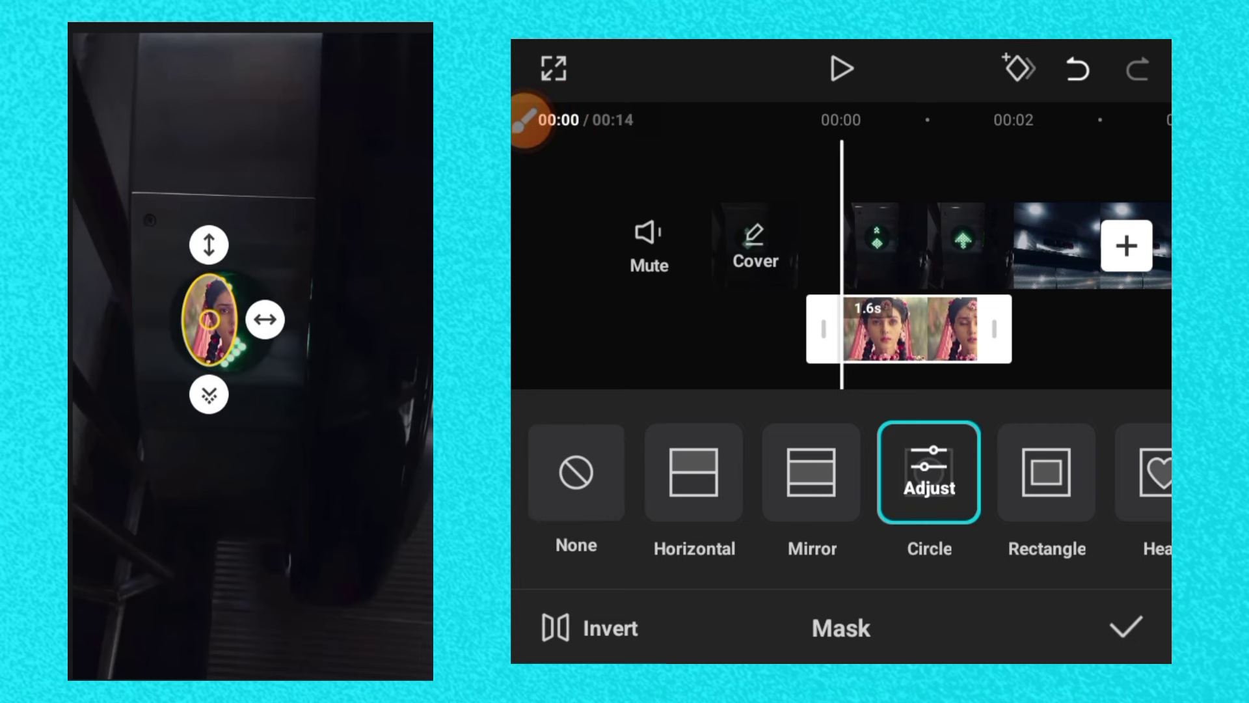
left_click_drag(265, 319, 295, 319)
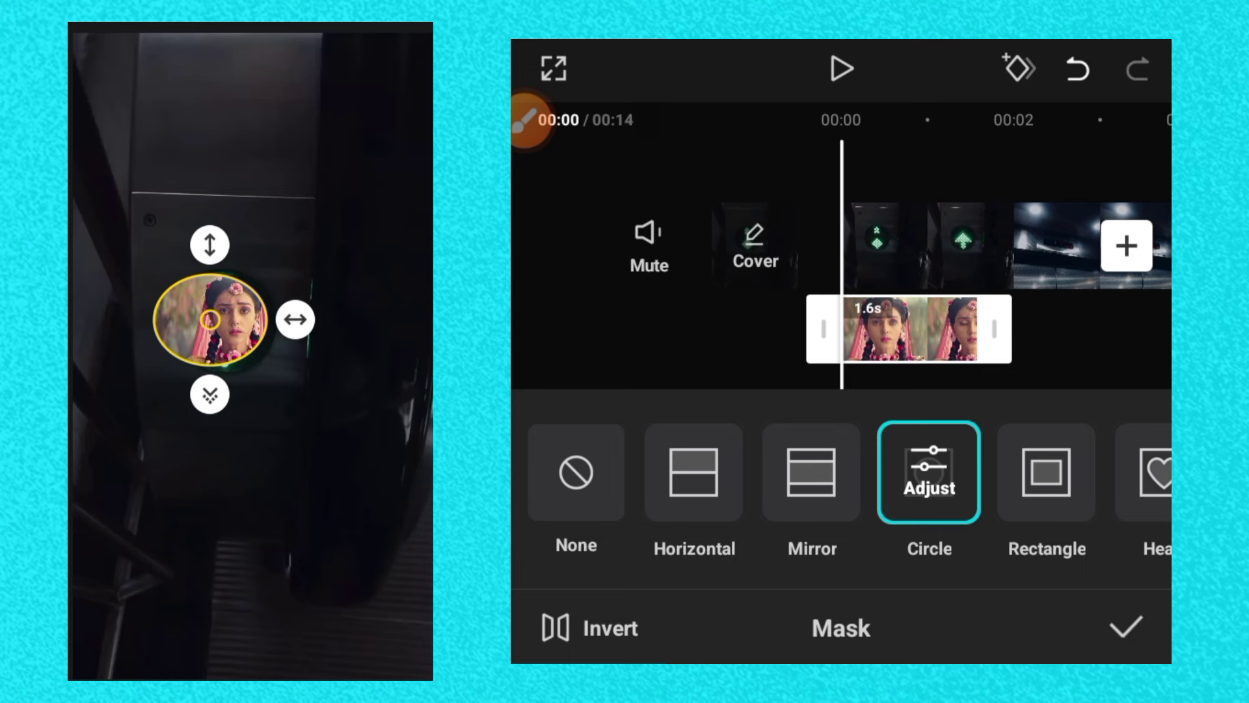
left_click_drag(210, 319, 224, 324)
left_click_drag(224, 227, 224, 246)
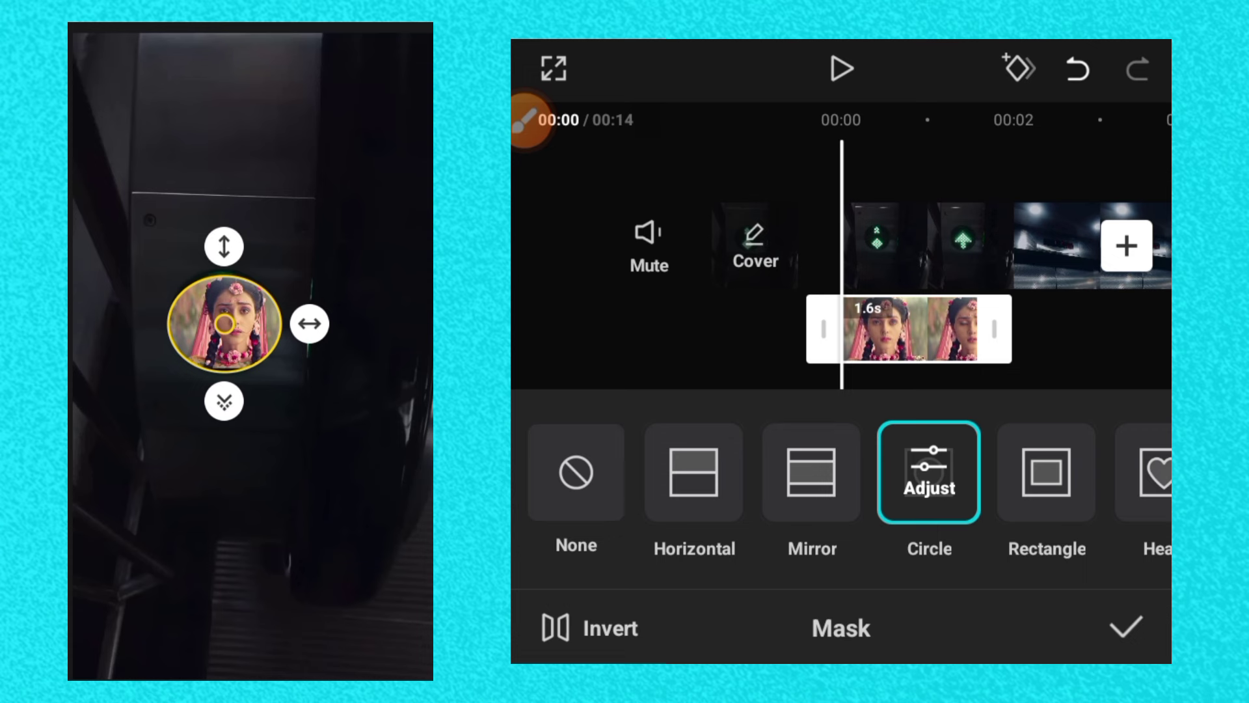
left_click_drag(309, 324, 305, 324)
left_click_drag(223, 246, 224, 249)
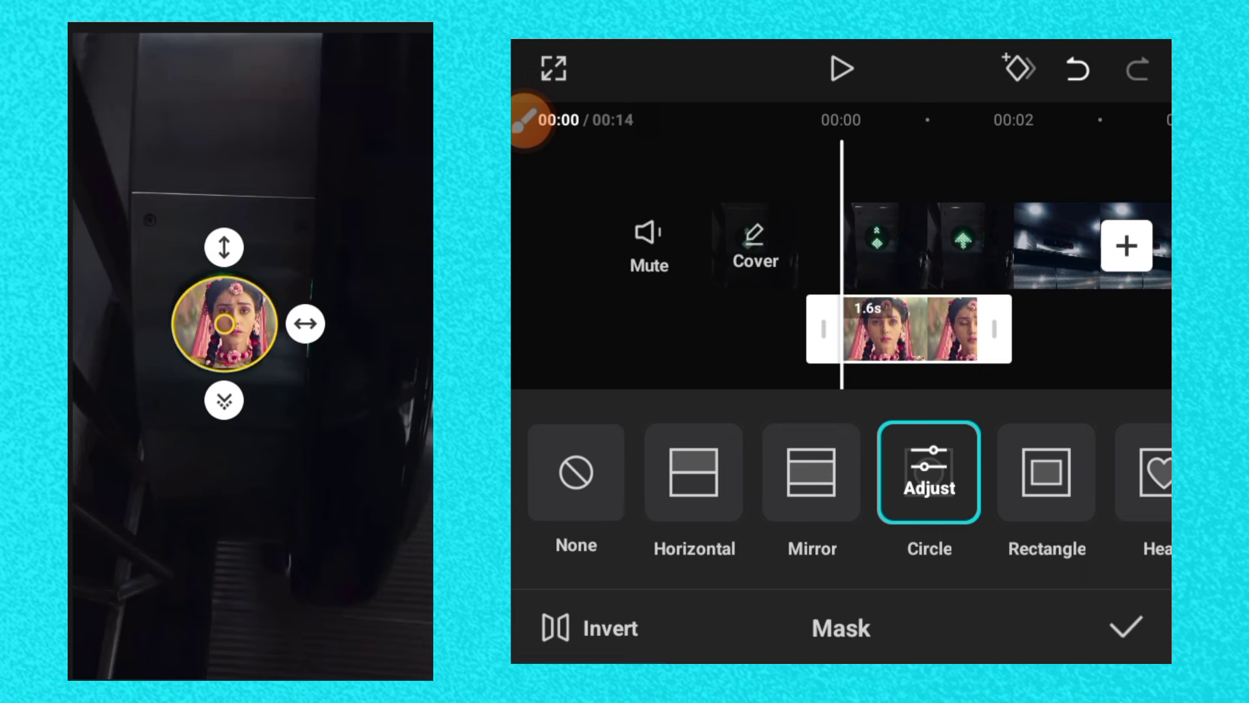
left_click(1126, 626)
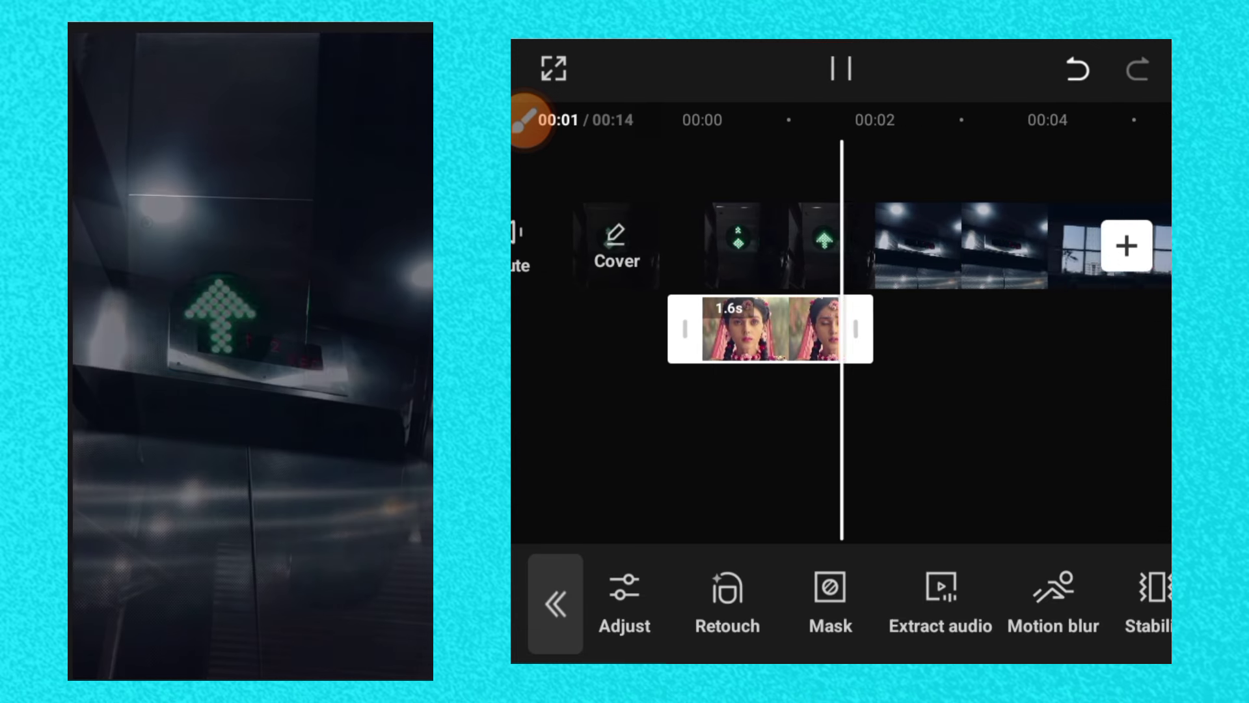
Step: Fine-tune the oval mask's height, width and position, confirm it and preview playback
scroll(872, 293, "left", 2)
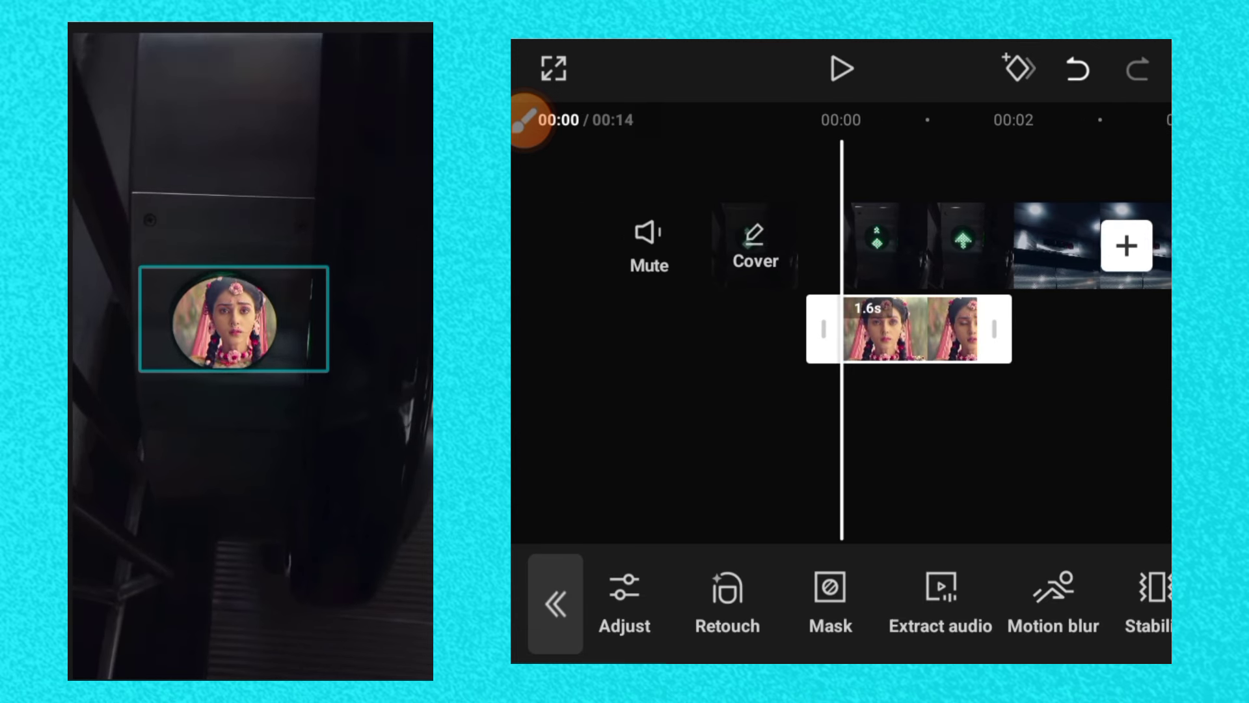
left_click(830, 589)
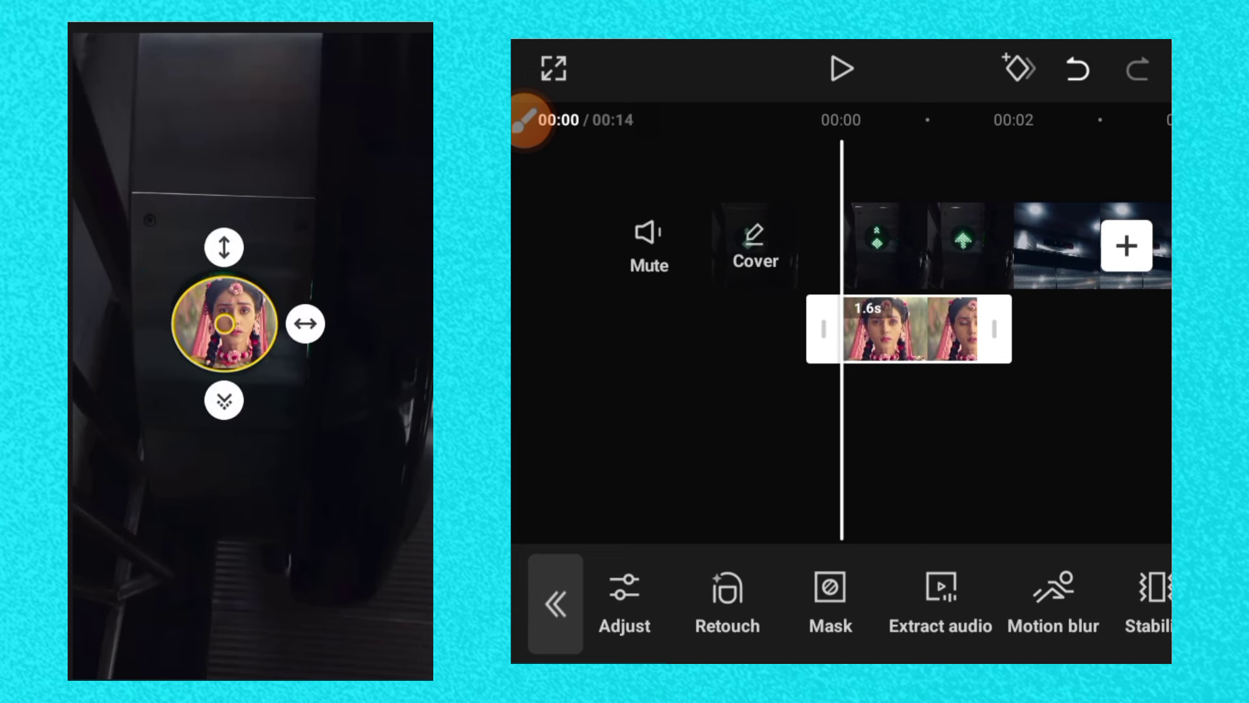
left_click_drag(224, 247, 224, 241)
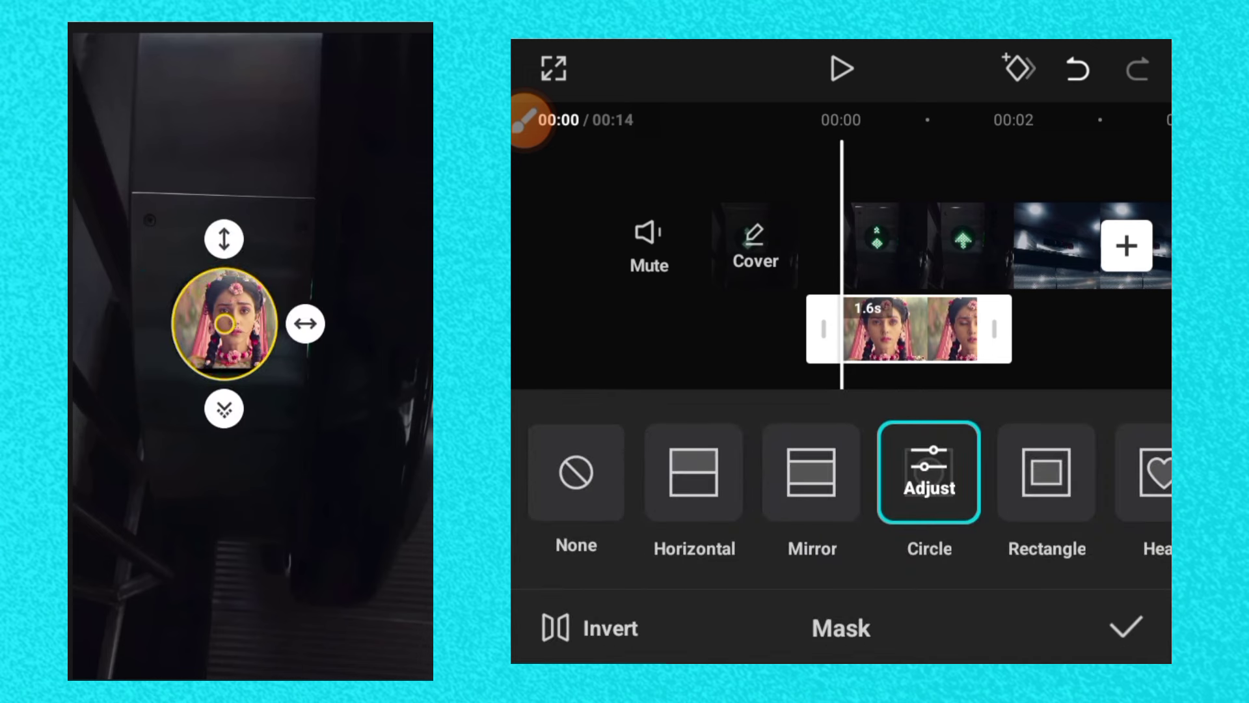
left_click_drag(224, 324, 222, 319)
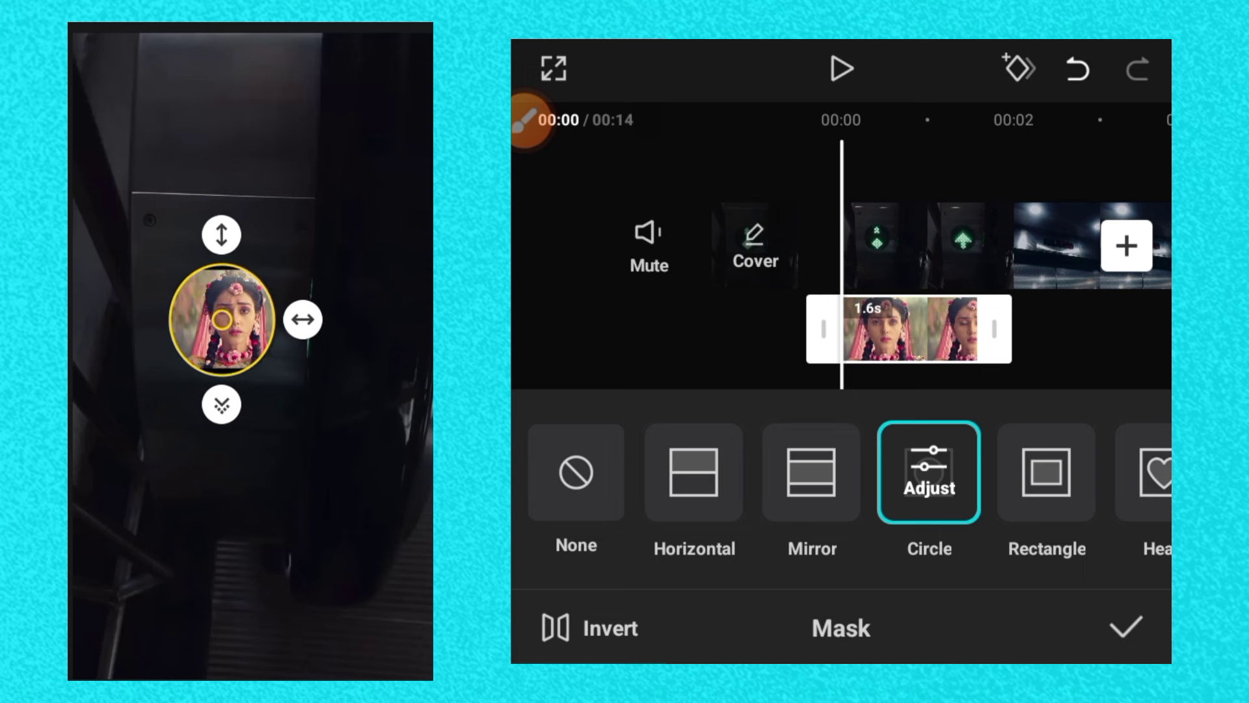
left_click_drag(221, 234, 221, 242)
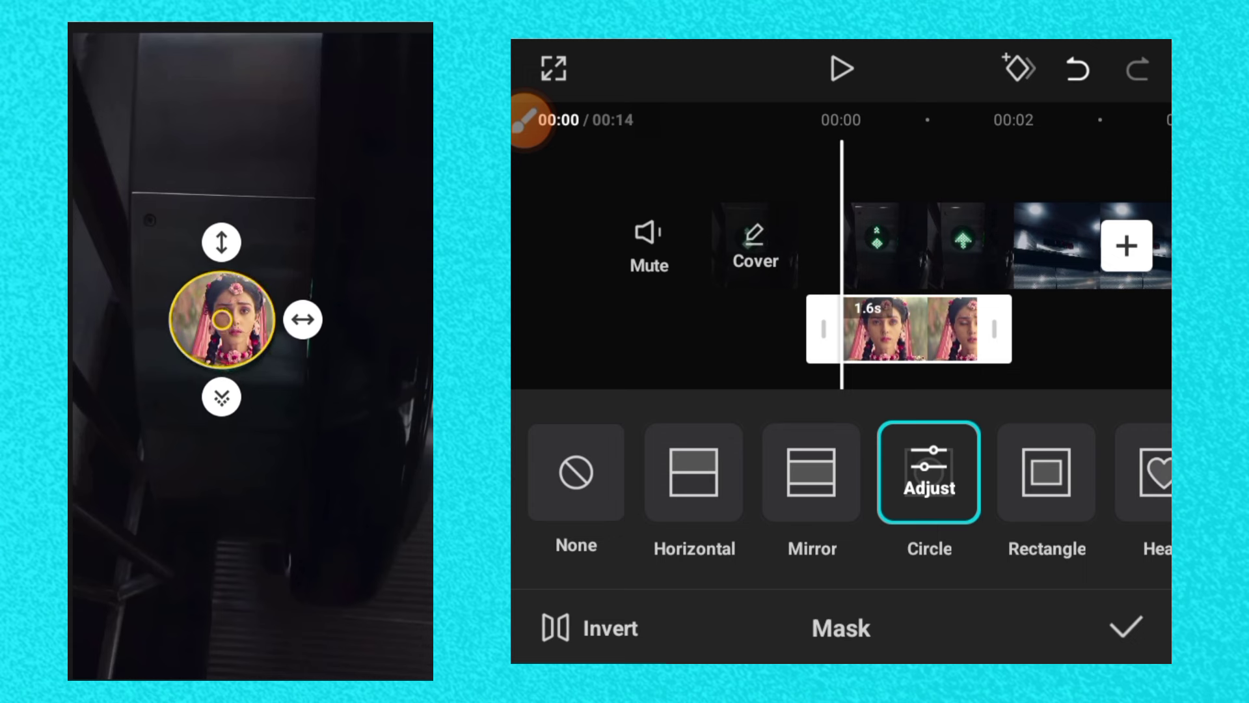
left_click_drag(303, 319, 310, 320)
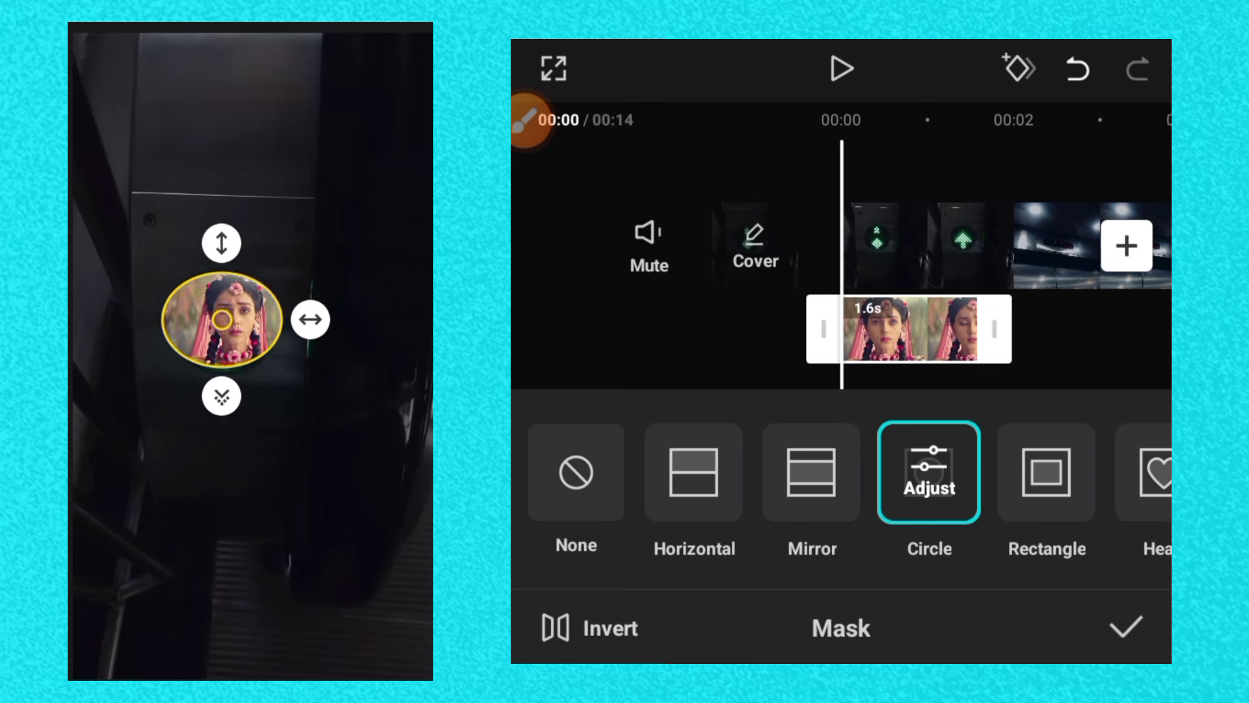
left_click_drag(221, 243, 221, 239)
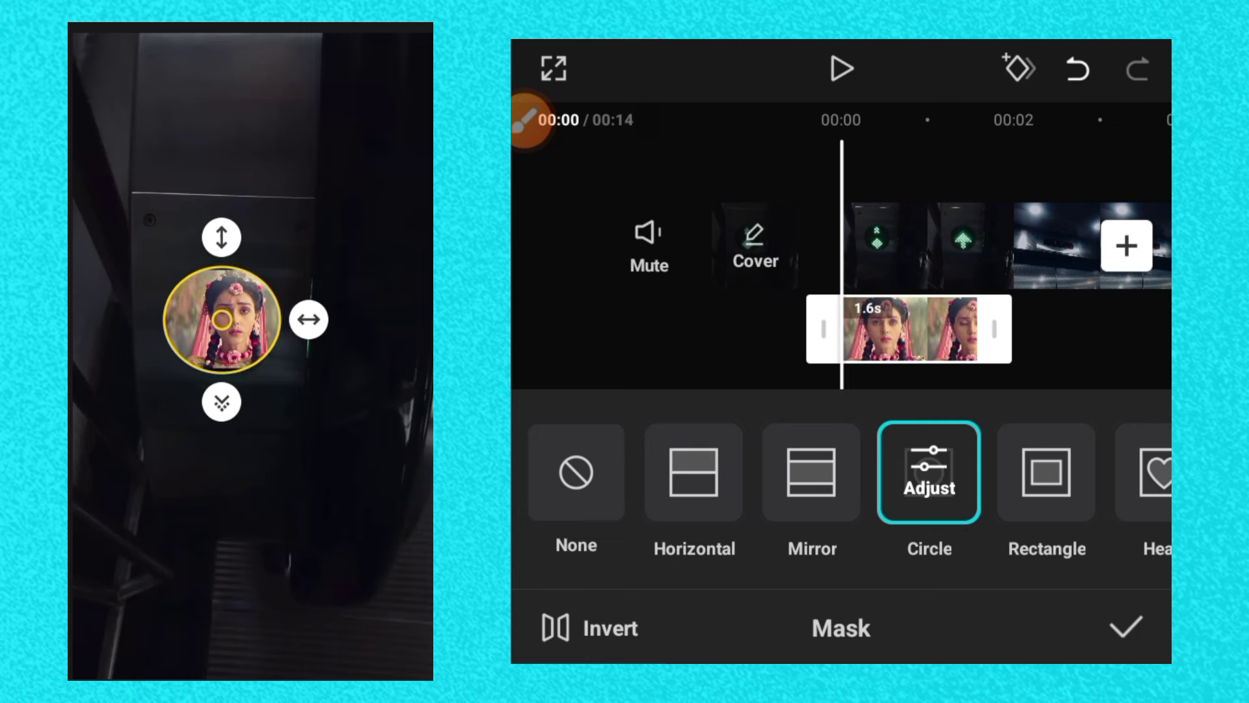
left_click(1125, 627)
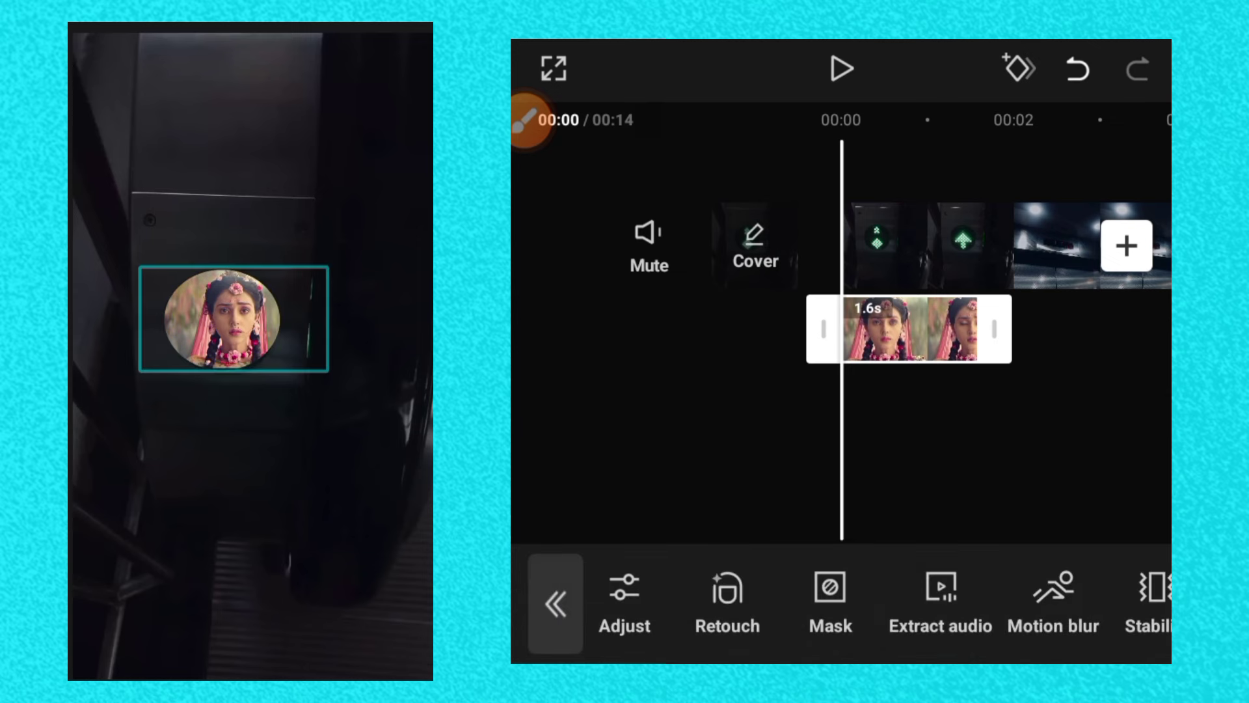
left_click(841, 68)
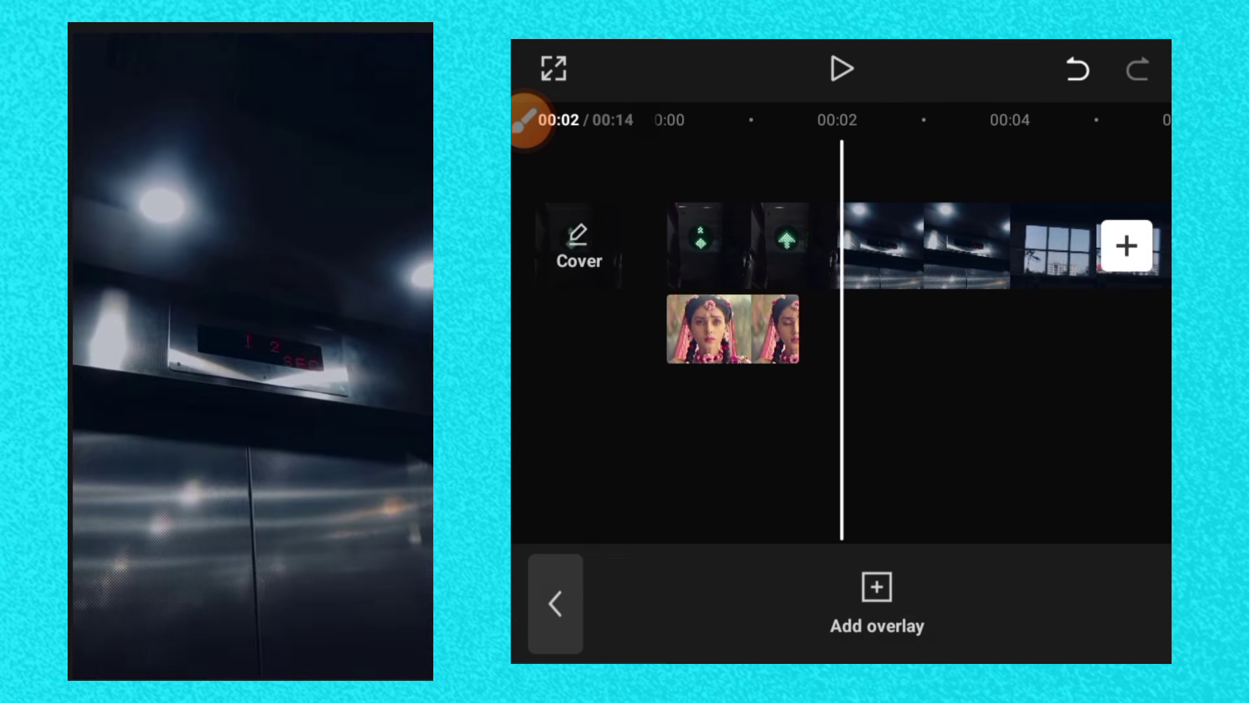
Step: Add a second 1.0-second overlay clip from the Videos gallery
left_click(527, 120)
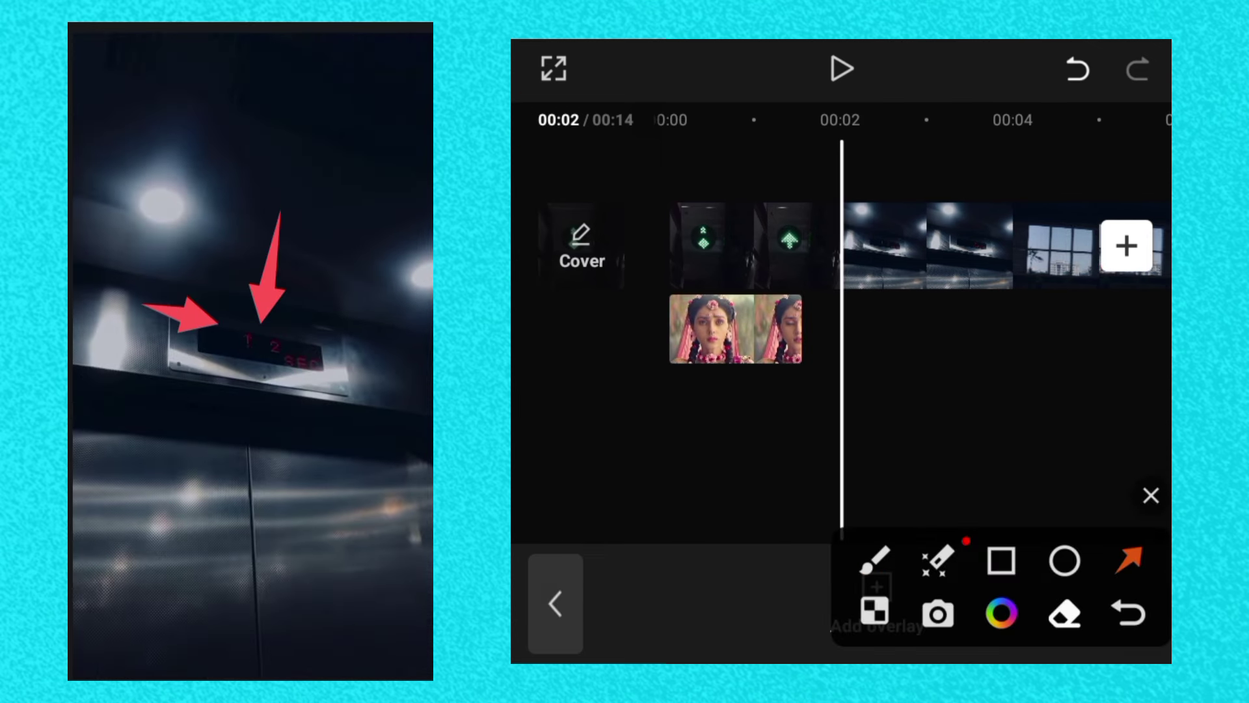
left_click(1151, 495)
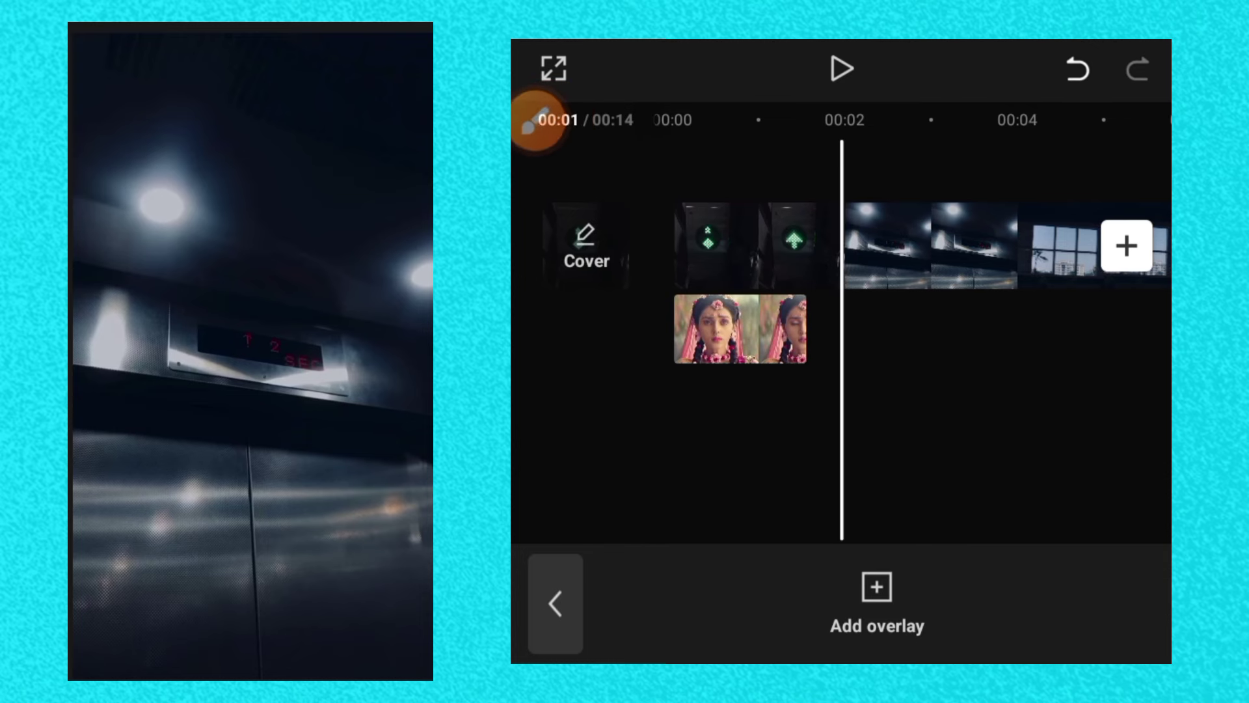
left_click(876, 599)
scroll(841, 293, "down", 5)
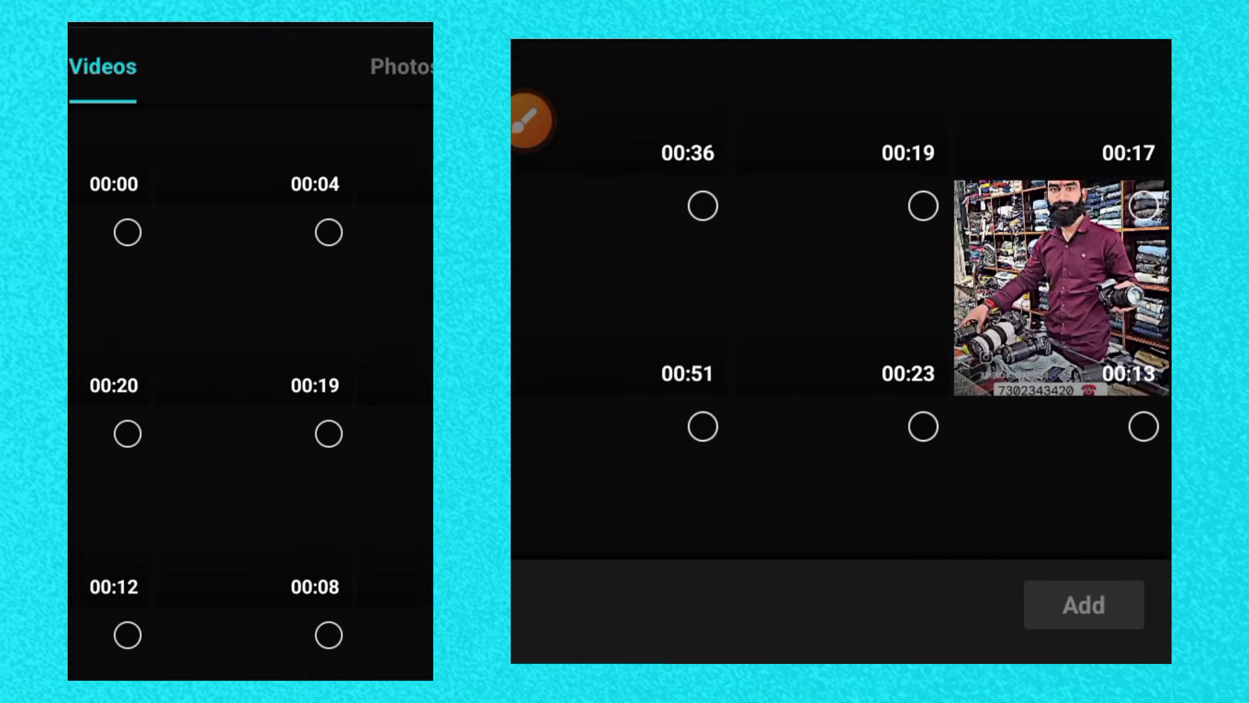
scroll(841, 293, "down", 3)
scroll(841, 292, "down", 3)
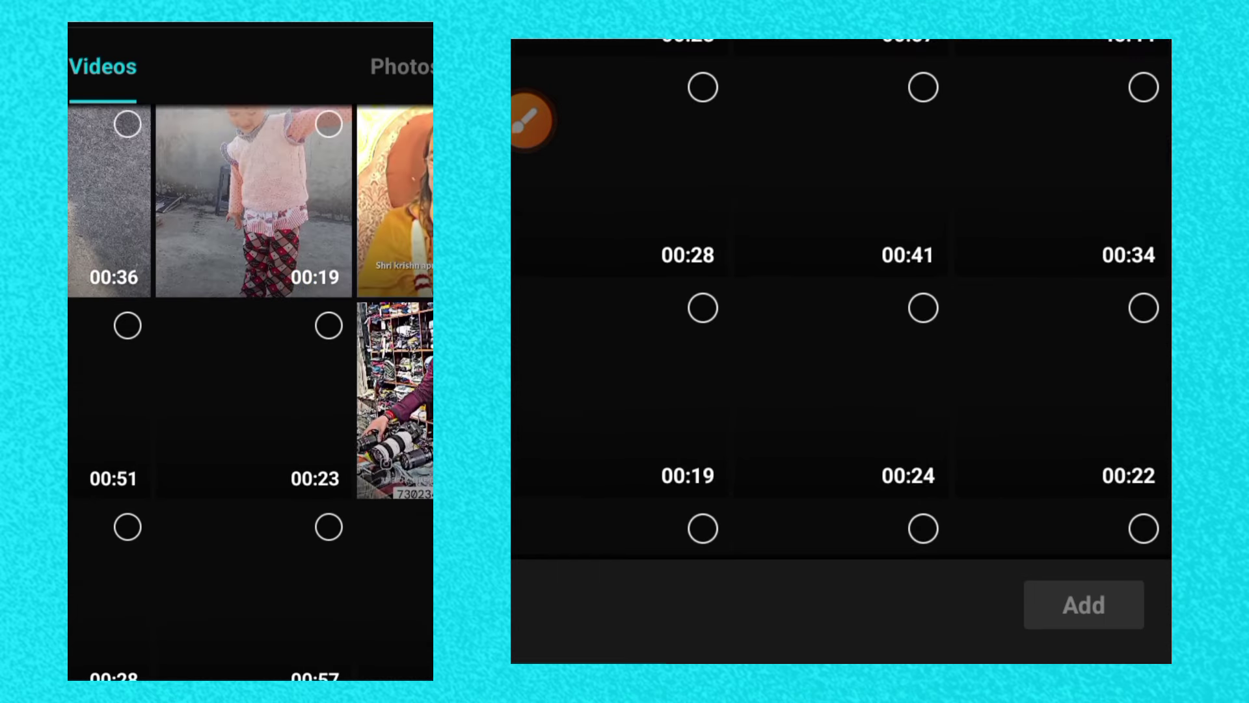
scroll(841, 293, "down", 3)
scroll(841, 293, "down", 2)
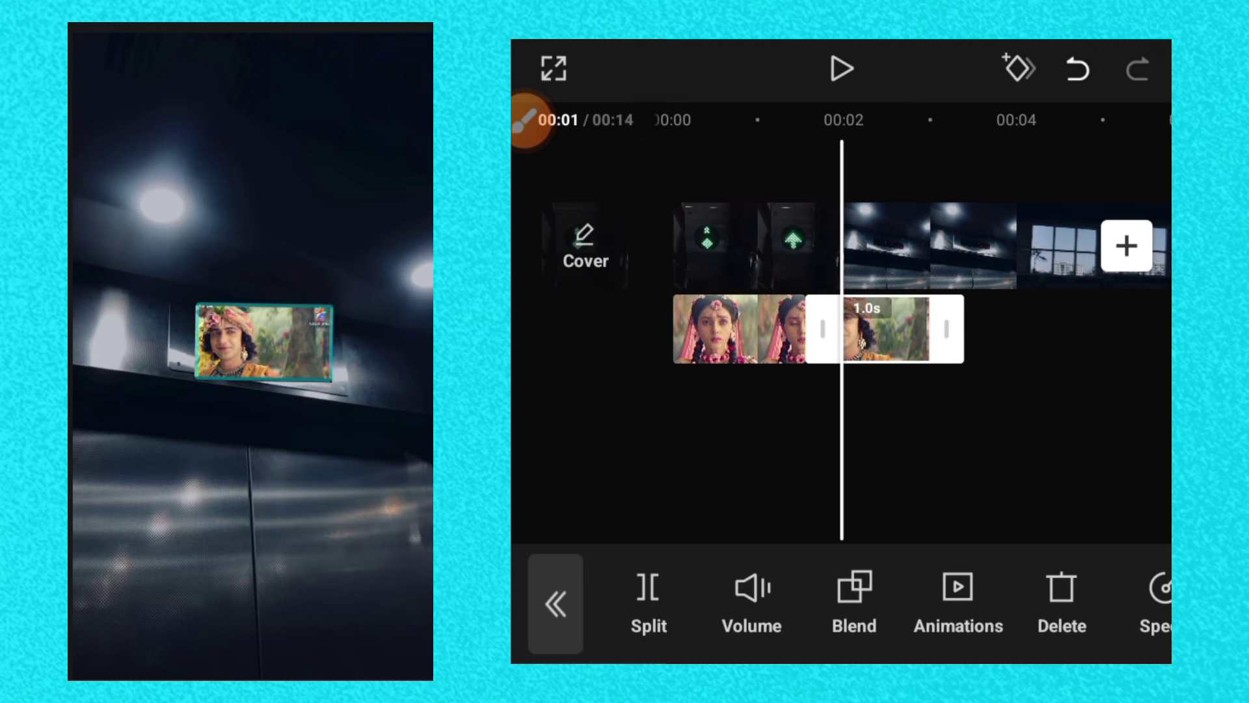
Step: Position the second overlay over the elevator's floor display
scroll(846, 605, "right", 10)
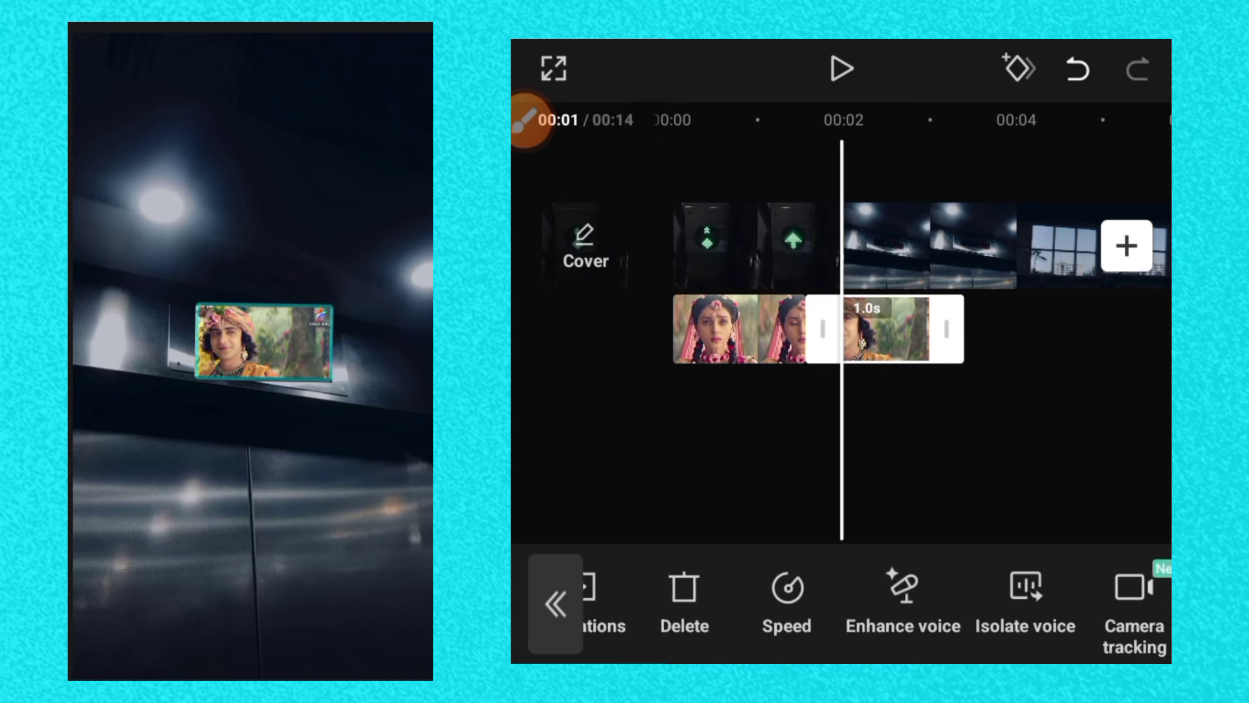
scroll(846, 605, "right", 5)
left_click(530, 122)
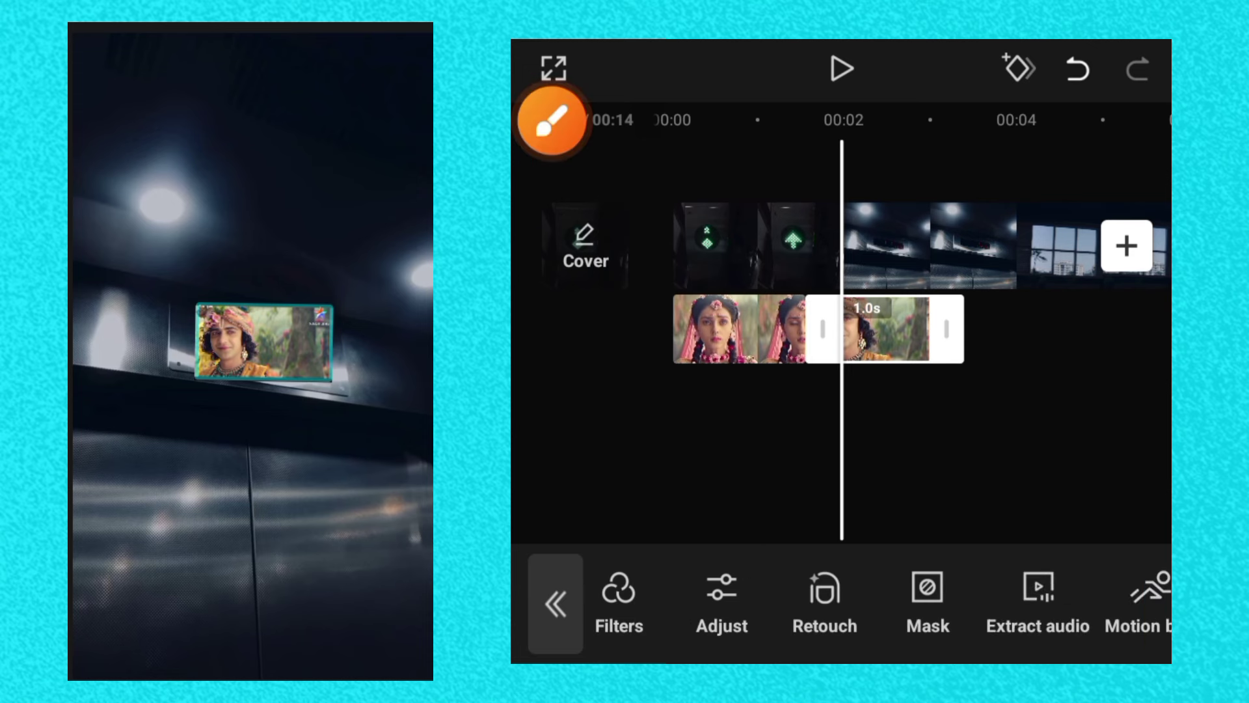
left_click_drag(1134, 488, 890, 355)
Step: Apply a Rectangle mask to the second overlay and widen it across the display
left_click(890, 355)
left_click(927, 592)
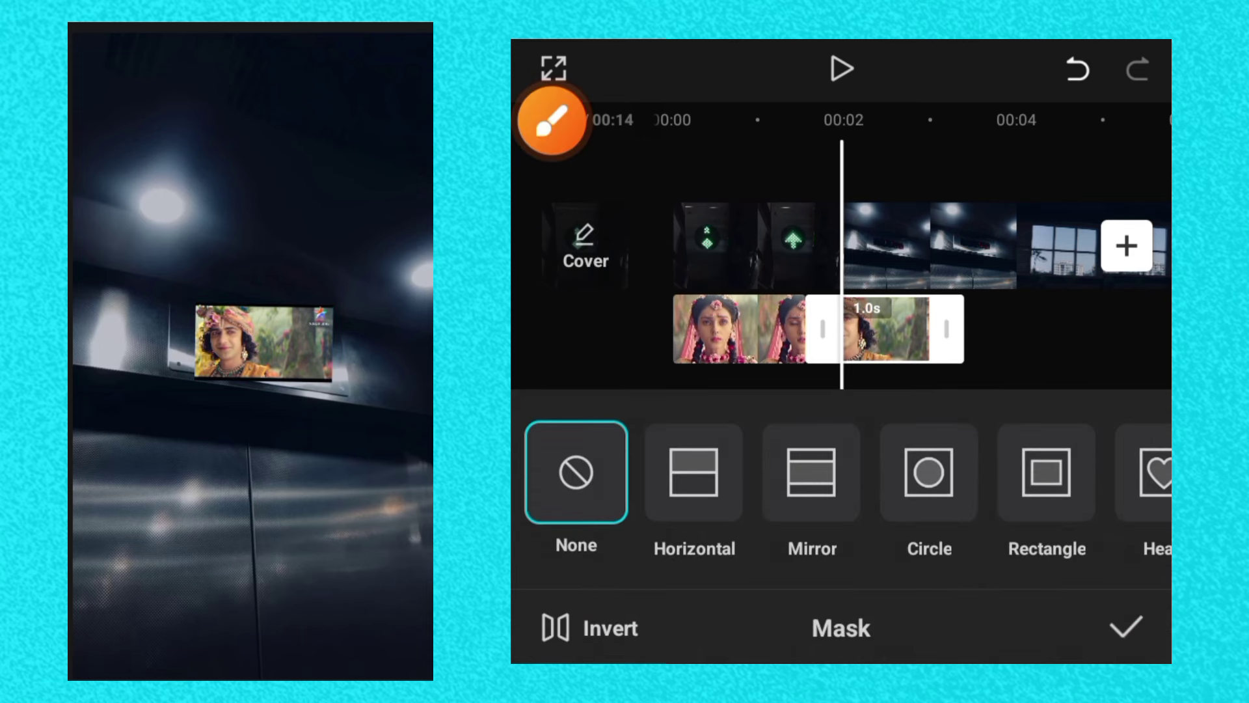
left_click_drag(845, 475, 738, 475)
left_click(552, 121)
mouse_move(1150, 494)
left_mouse_down()
mouse_move(904, 346)
mouse_move(831, 268)
left_mouse_up()
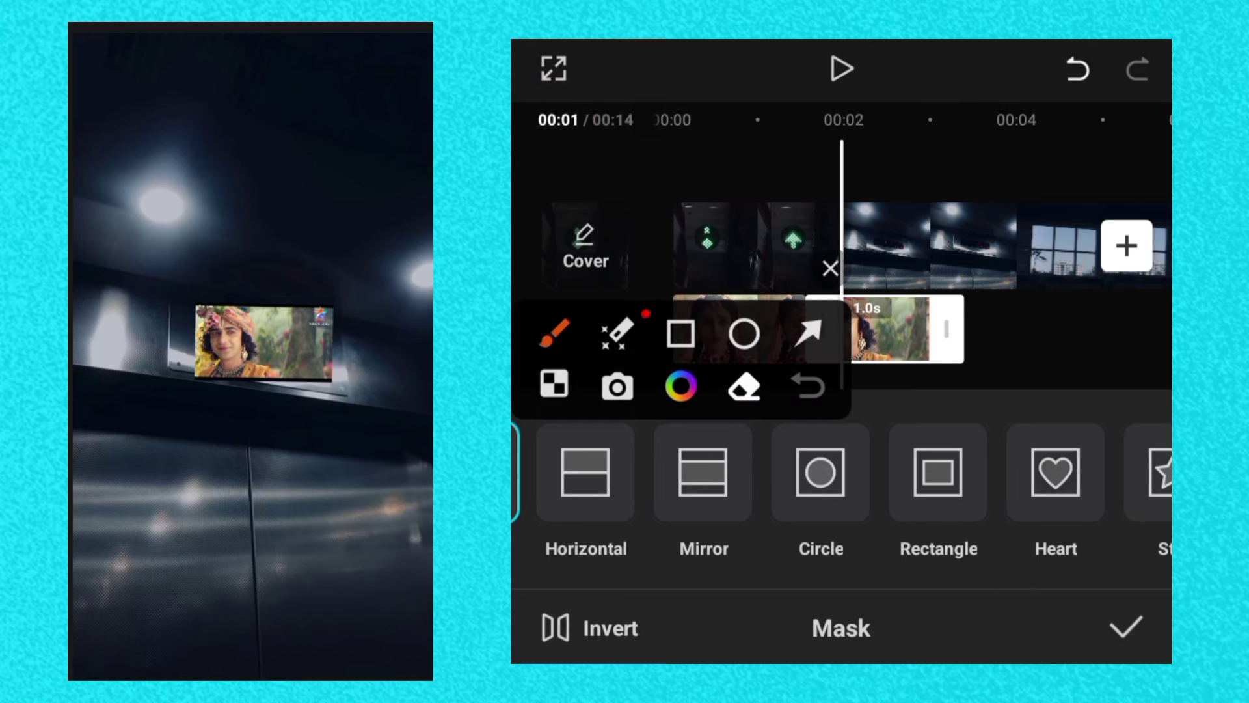
left_click(809, 333)
left_click_drag(1035, 312, 939, 496)
left_click(830, 268)
left_click(938, 472)
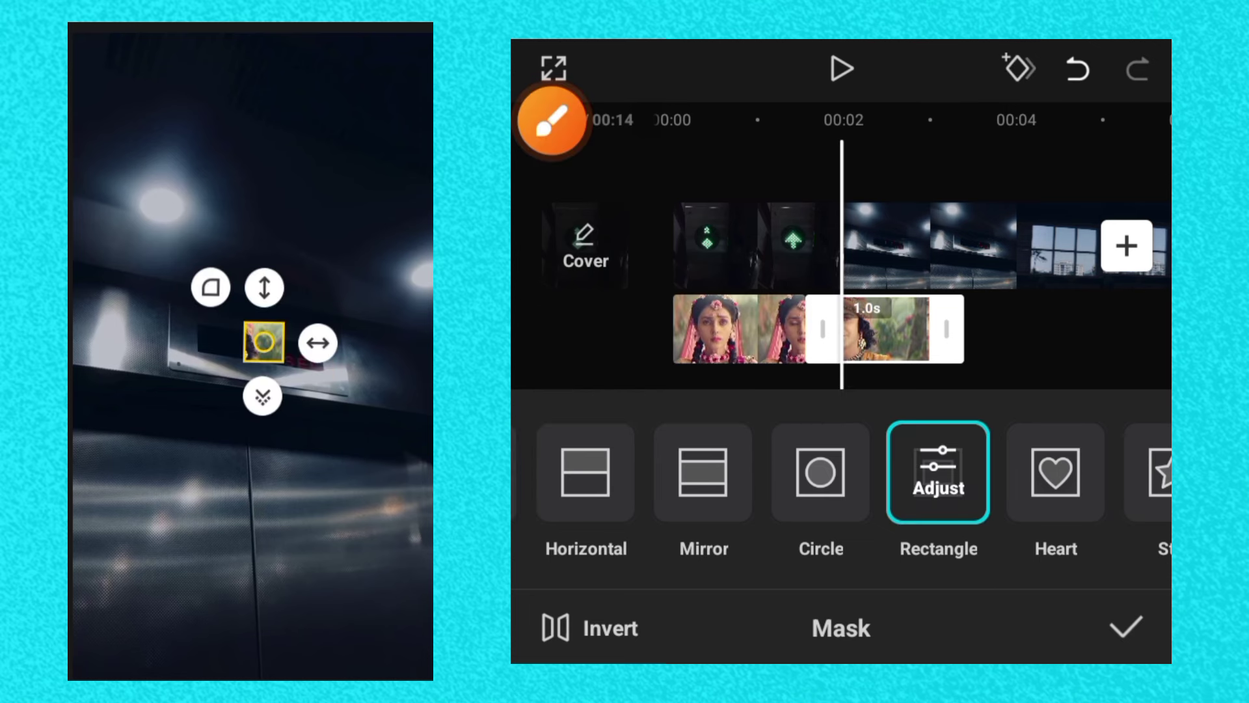
left_click_drag(318, 343, 364, 343)
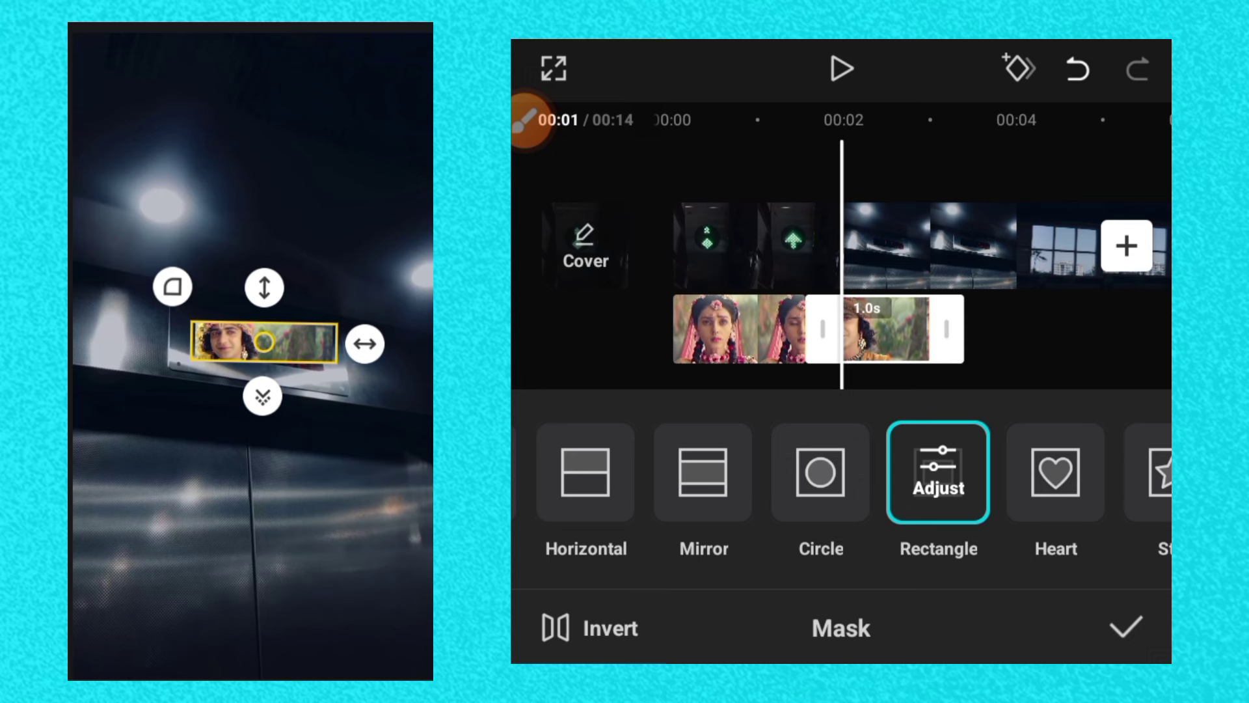
Step: Rotate the rectangle mask to 6° and confirm it
left_click(531, 121)
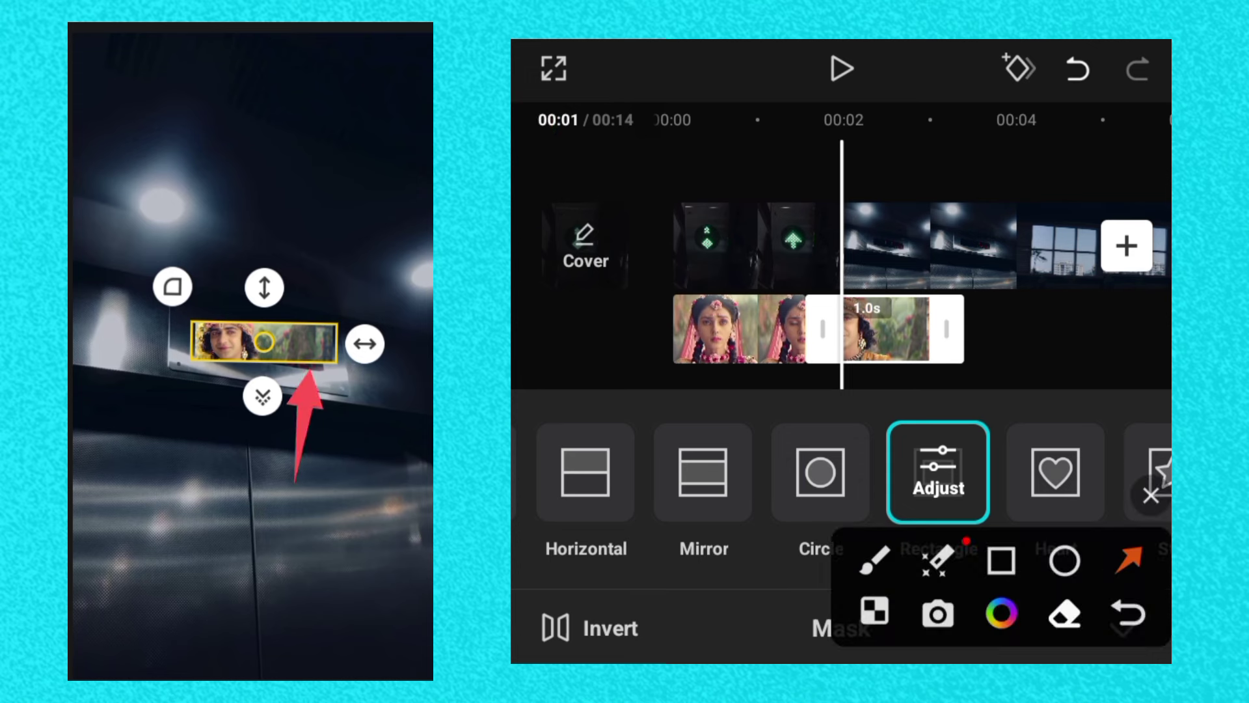
left_click(1150, 495)
left_click(938, 472)
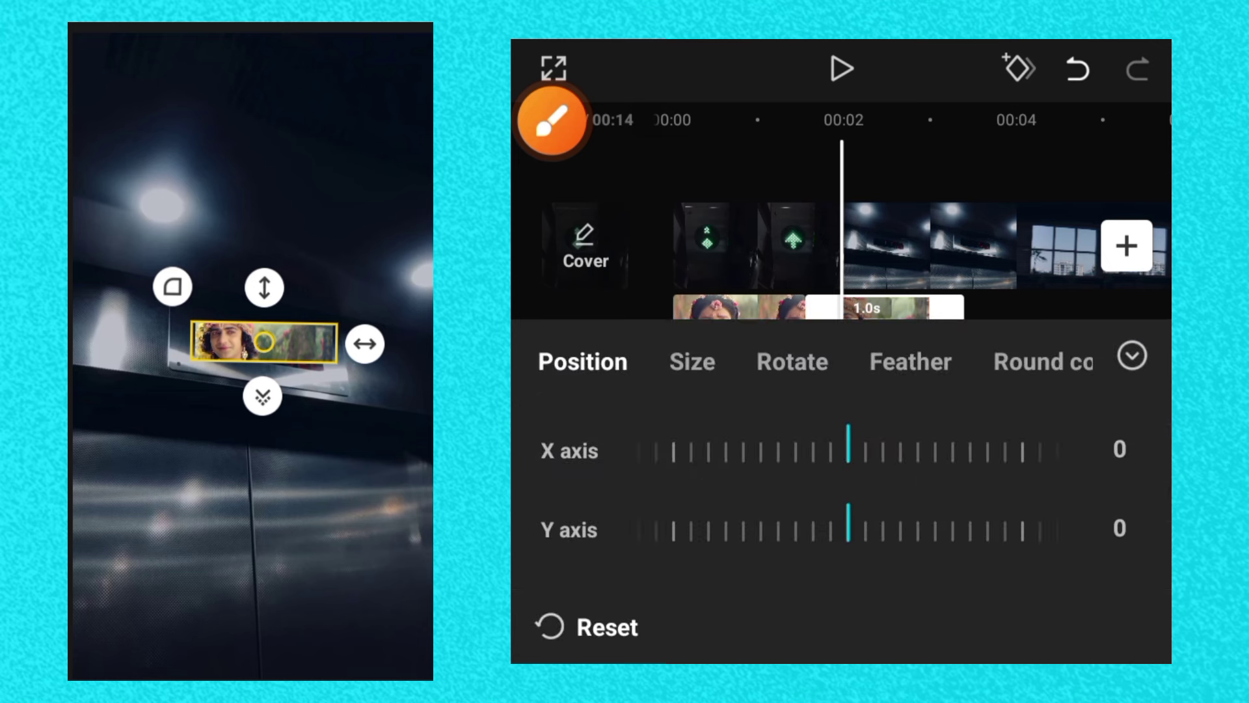
left_click(792, 362)
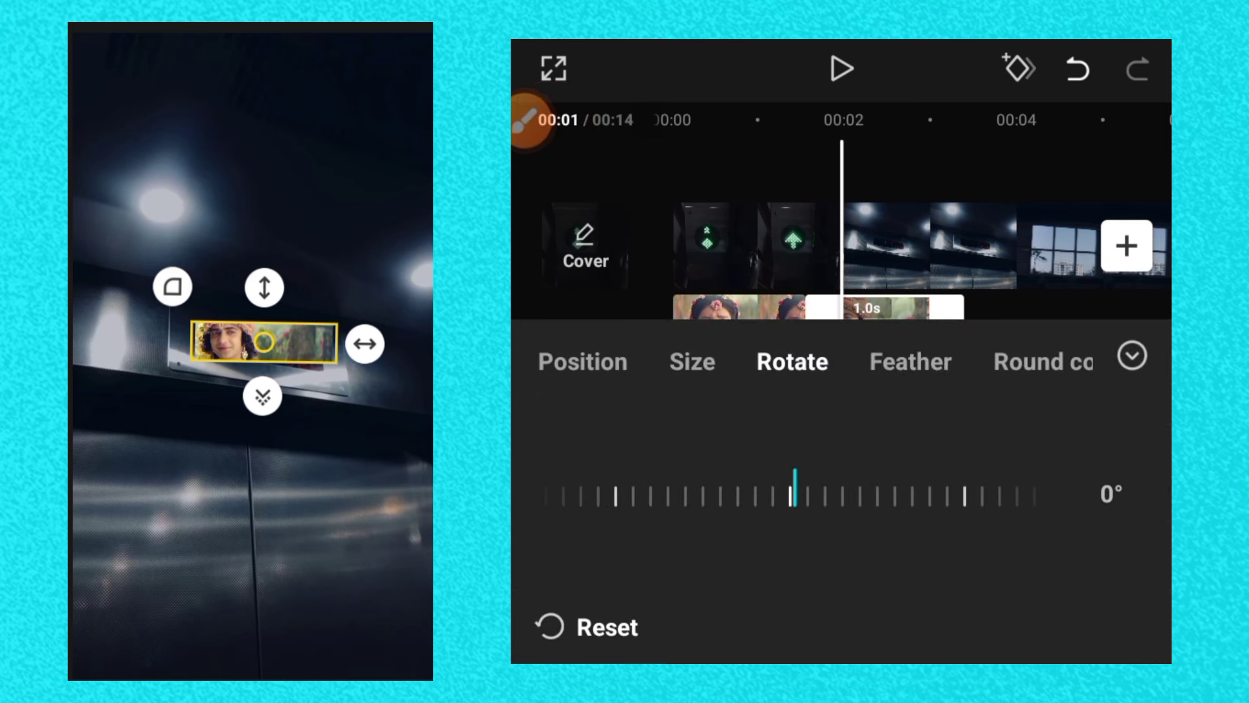
left_click_drag(878, 495, 813, 495)
left_click_drag(911, 494, 844, 495)
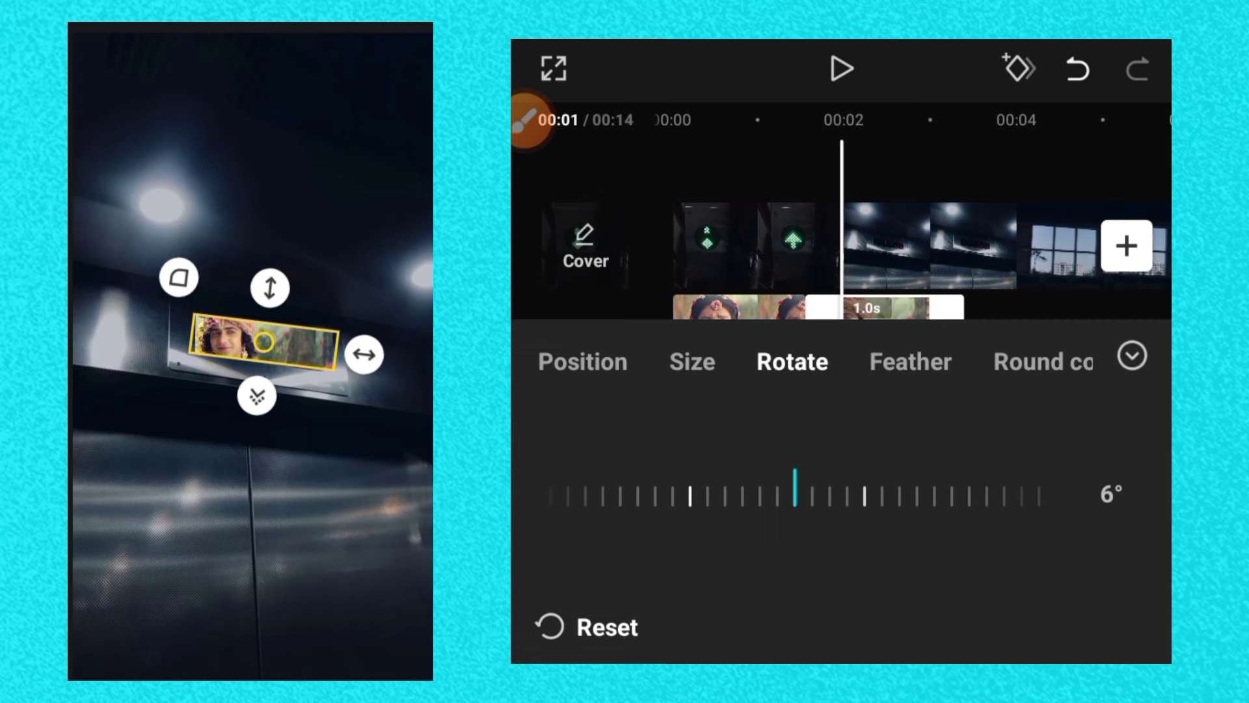
left_click(1132, 355)
left_click(1126, 624)
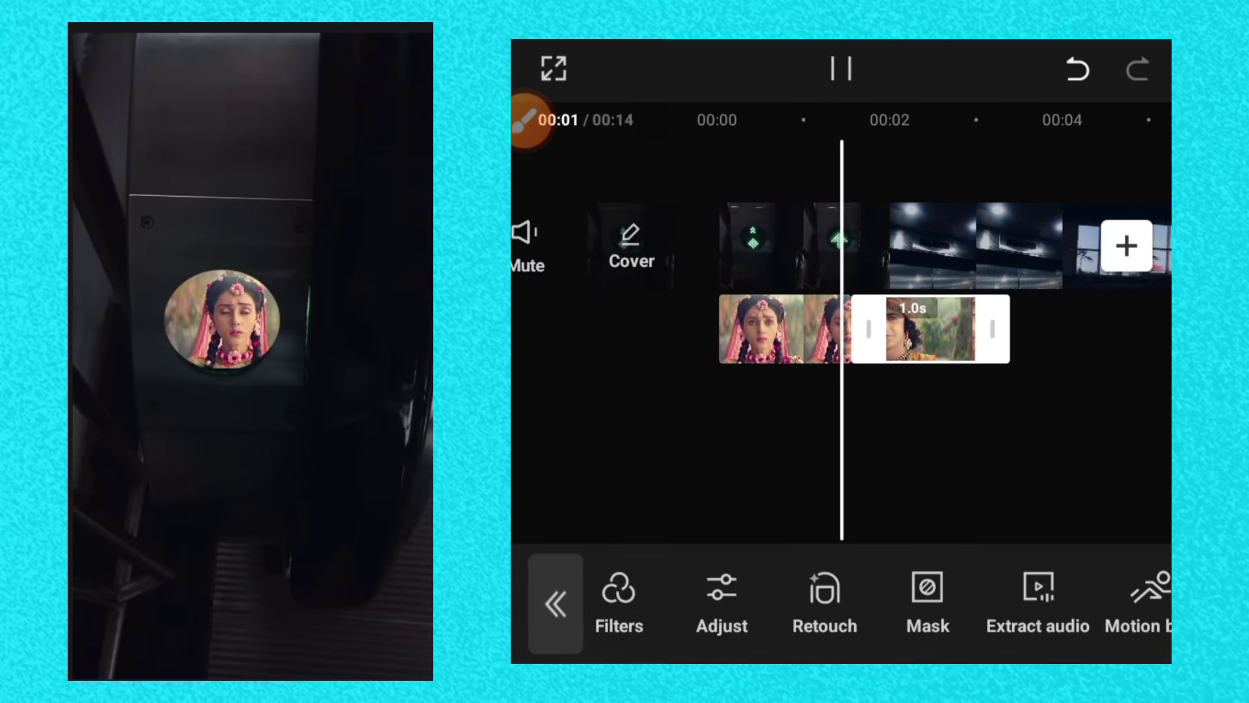
Step: Pause playback and scrub the timeline to the window scene
left_click(841, 68)
left_click_drag(976, 456, 1022, 455)
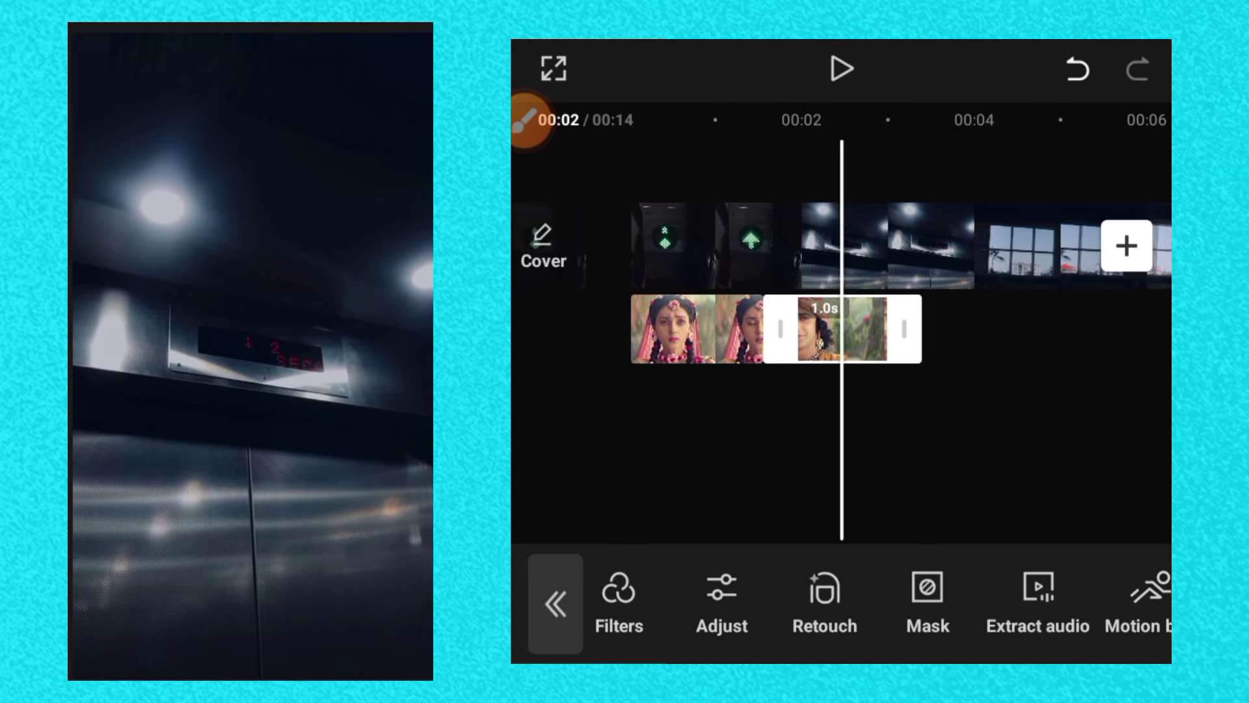
left_click(1008, 455)
left_click_drag(1008, 404, 836, 403)
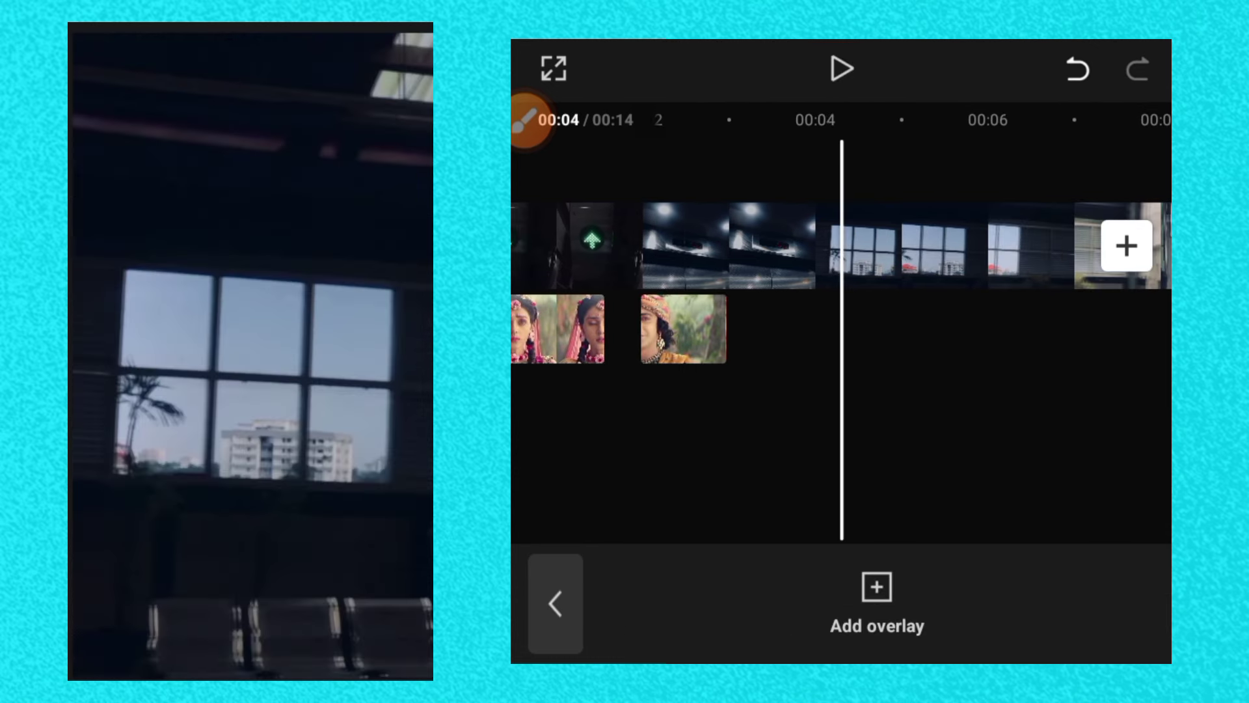
left_click_drag(1009, 404, 827, 404)
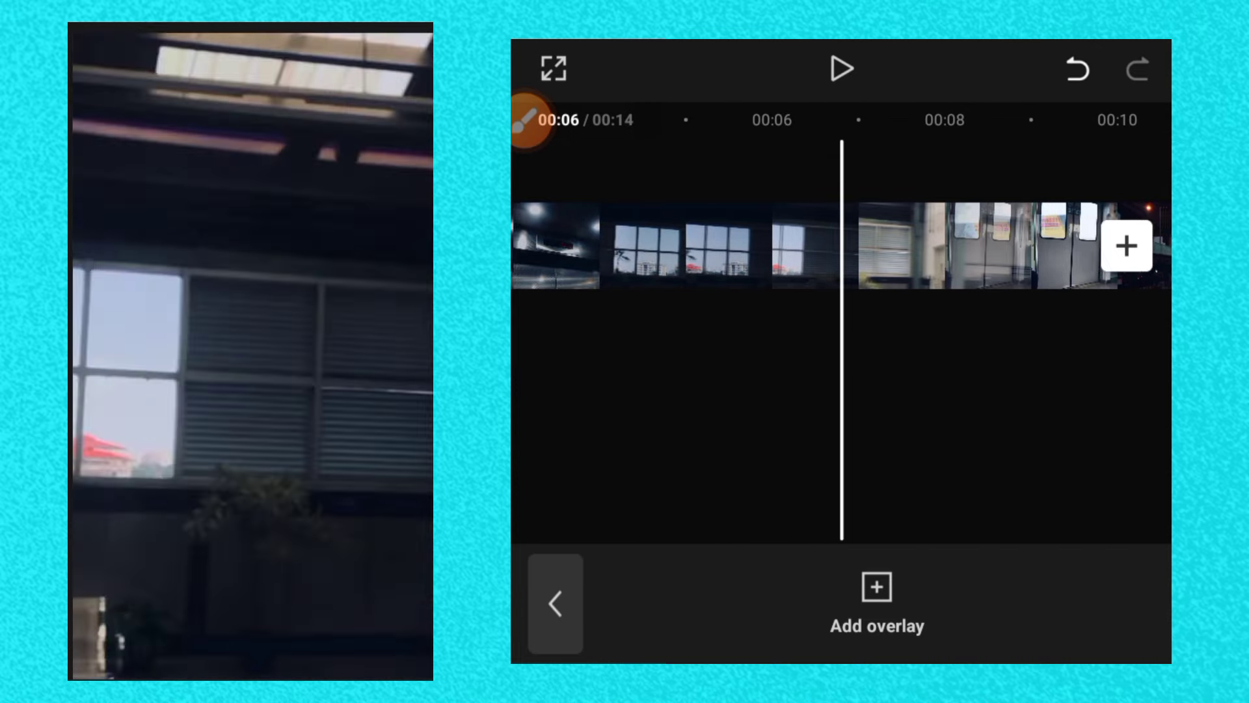
left_click_drag(846, 403, 1015, 403)
left_click_drag(846, 403, 885, 403)
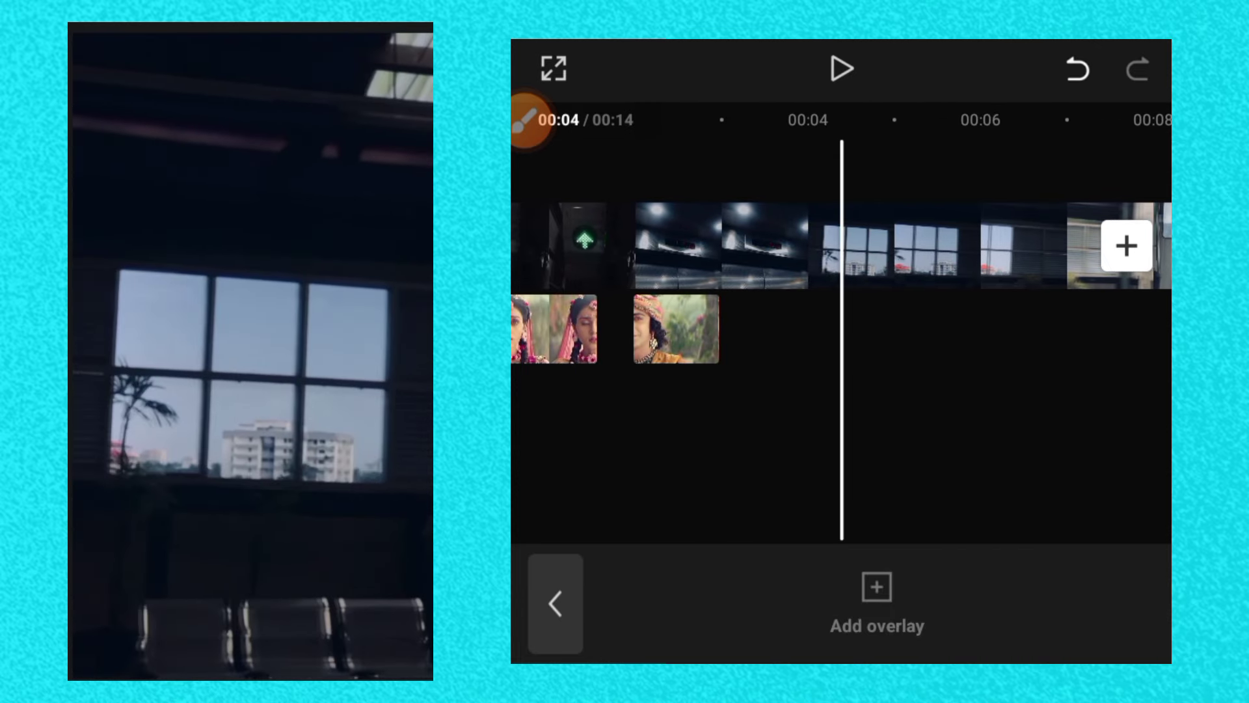
Step: Add the Radha overlay clip, enlarging and tilting it over the window
left_click(876, 599)
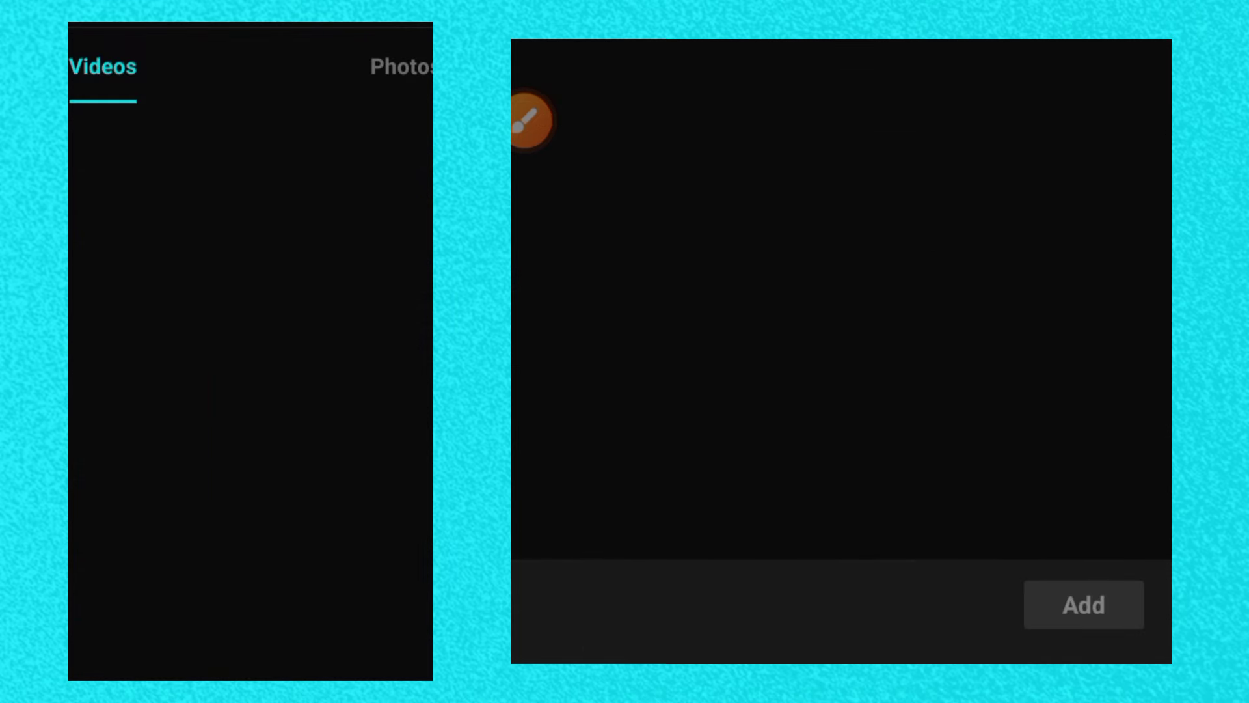
scroll(841, 299, "down", 10)
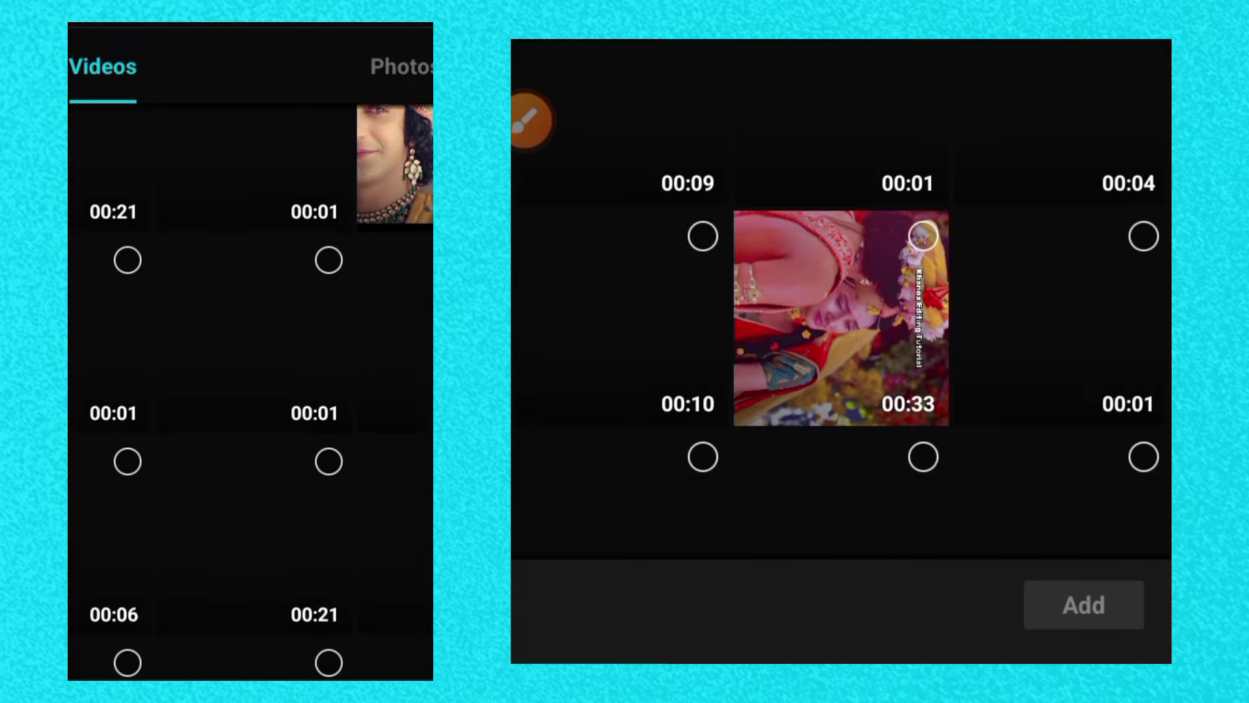
scroll(842, 299, "down", 5)
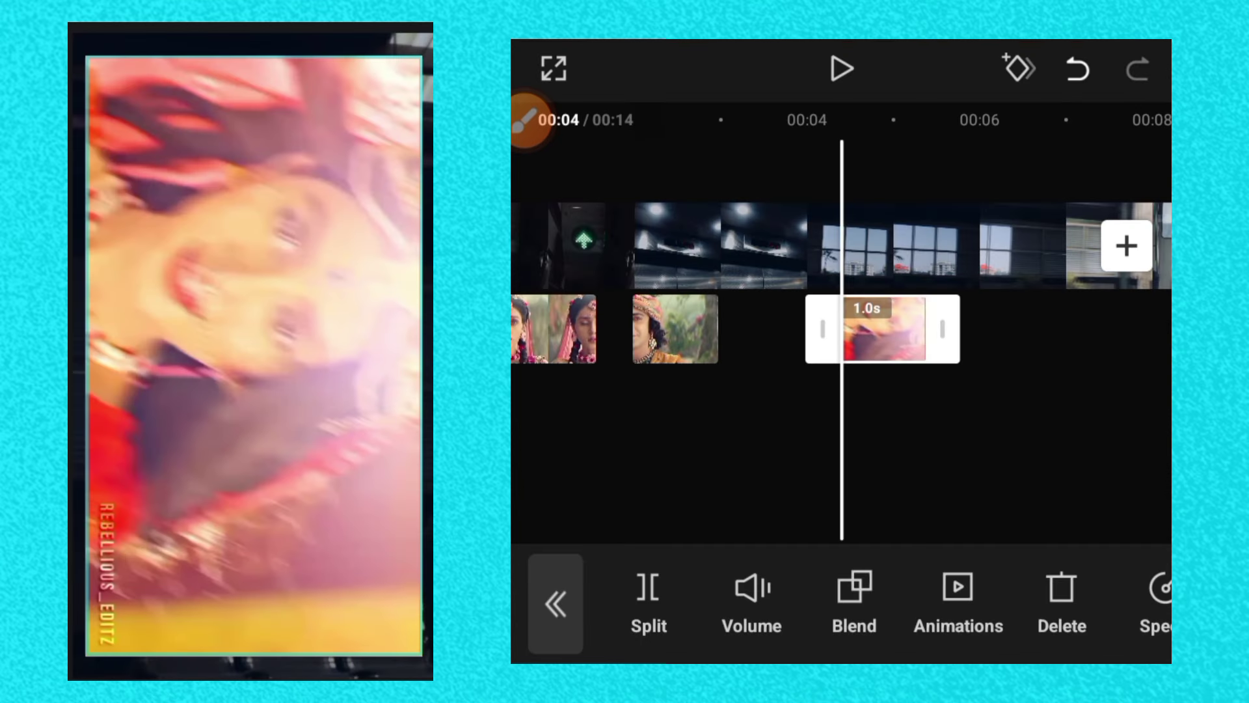
left_click_drag(254, 354, 254, 355)
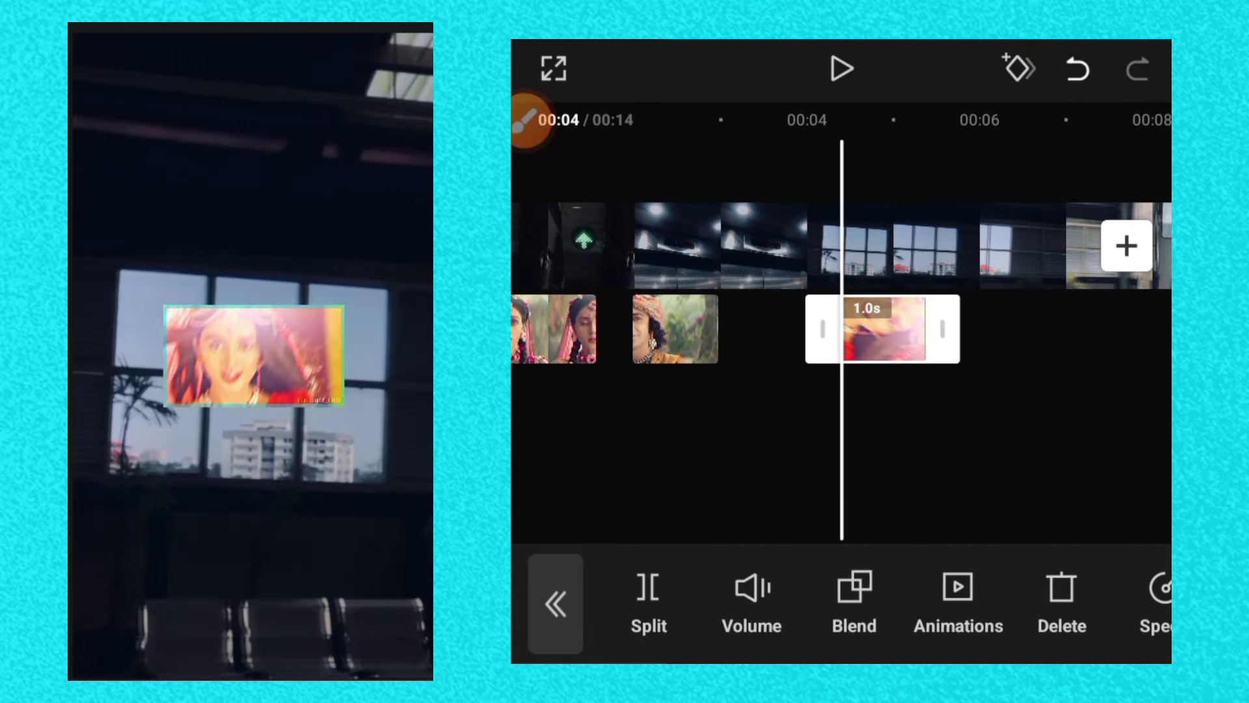
mouse_move(254, 355)
left_mouse_down()
mouse_move(268, 334)
mouse_move(255, 352)
mouse_move(277, 391)
mouse_move(267, 371)
mouse_move(260, 387)
mouse_move(254, 374)
left_mouse_up()
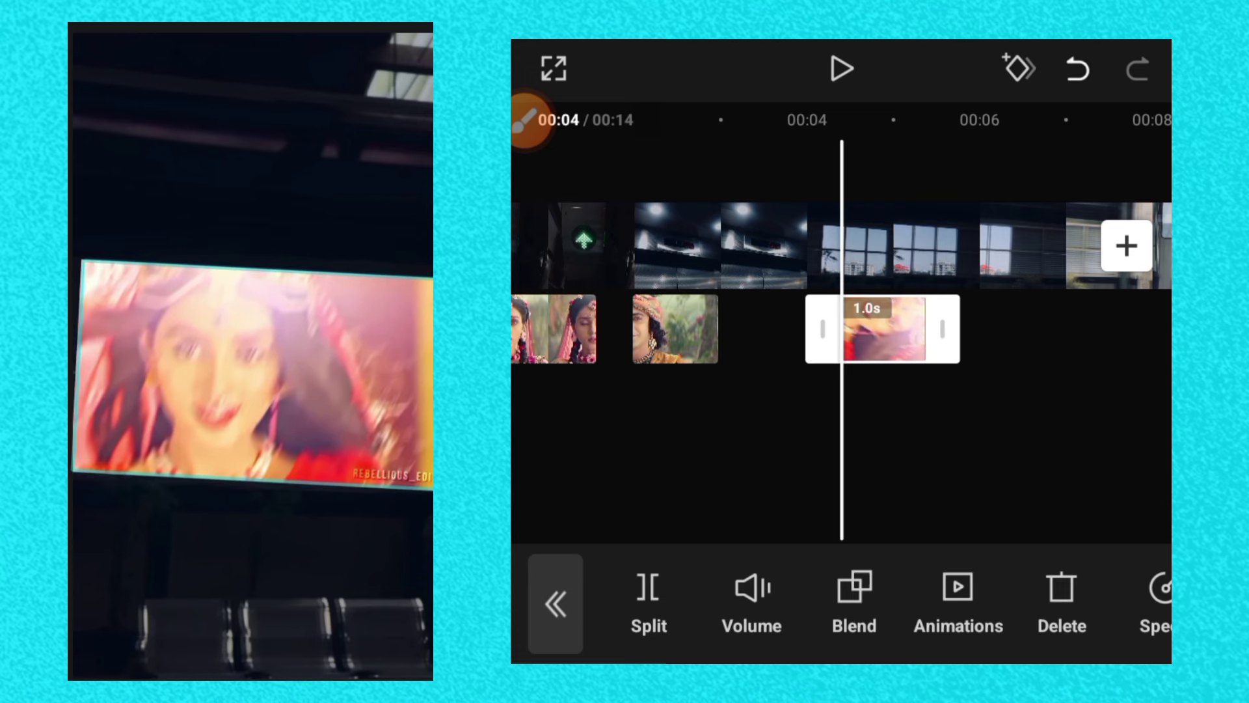
left_click_drag(976, 599, 872, 599)
mouse_move(1041, 598)
left_mouse_down()
mouse_move(586, 599)
mouse_move(651, 599)
left_mouse_up()
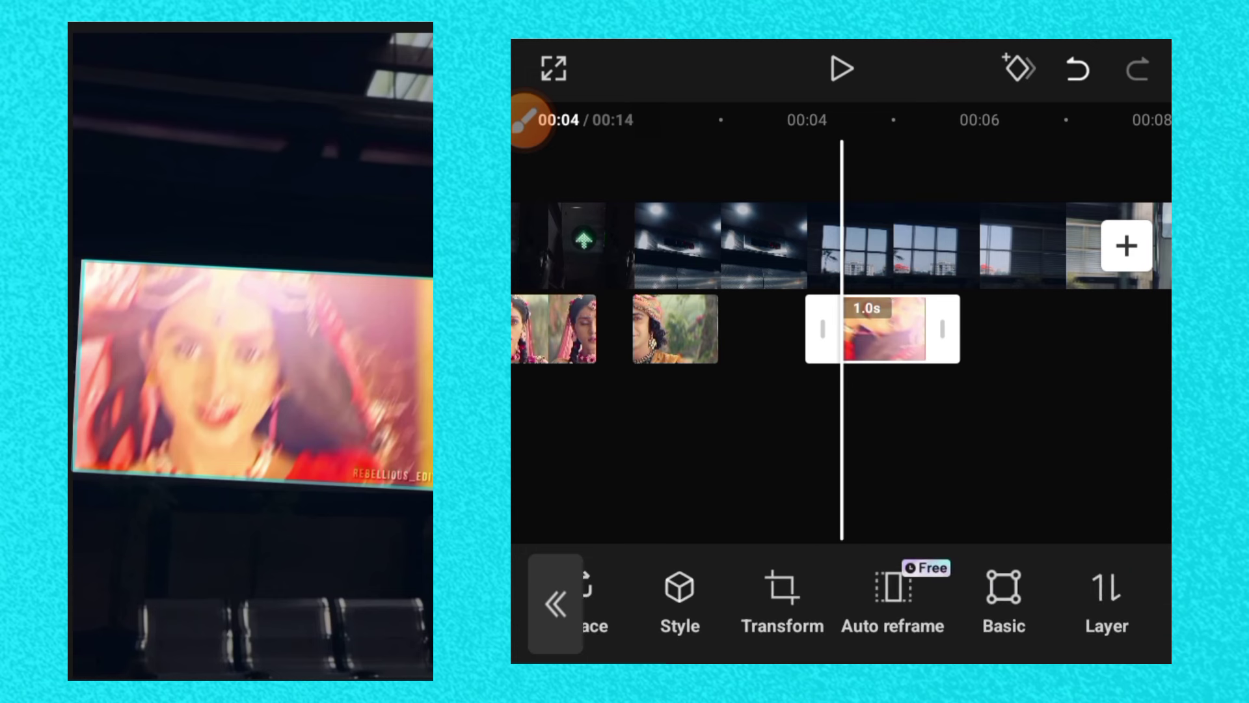
left_click_drag(1016, 599, 651, 599)
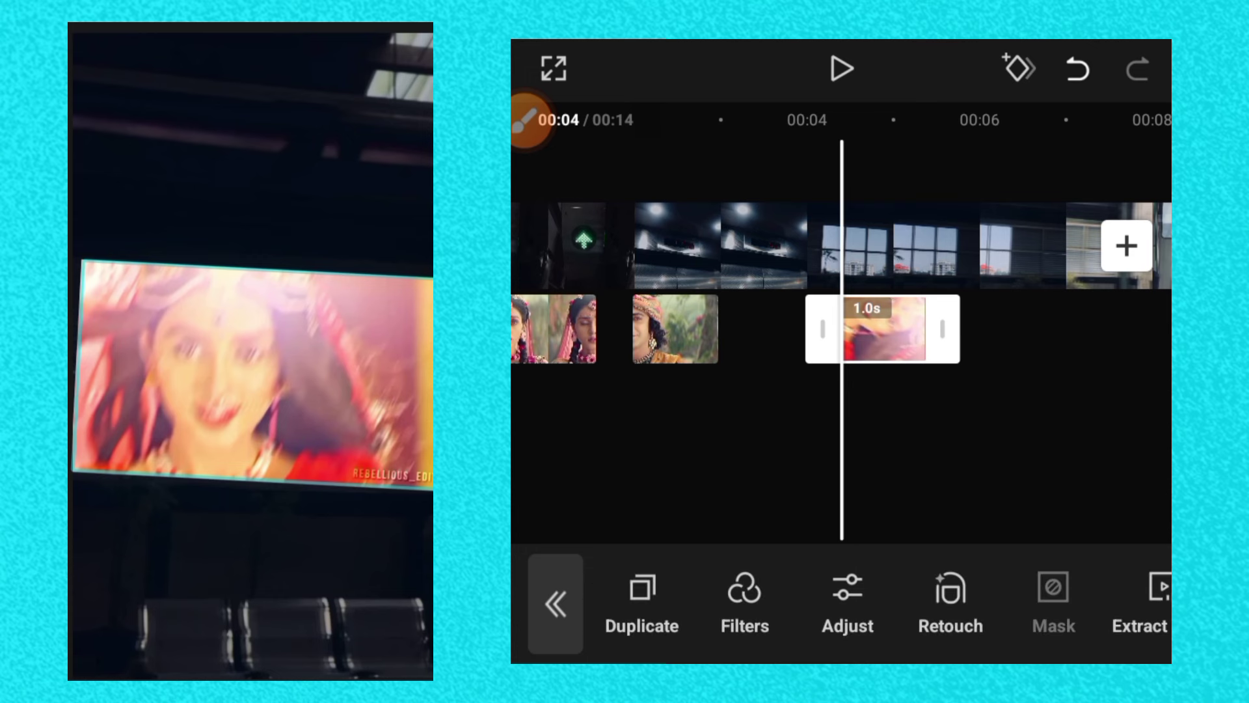
Step: Apply a Mirror mask and drag its band left and down toward the window
left_click(1054, 599)
left_click_drag(976, 472, 806, 472)
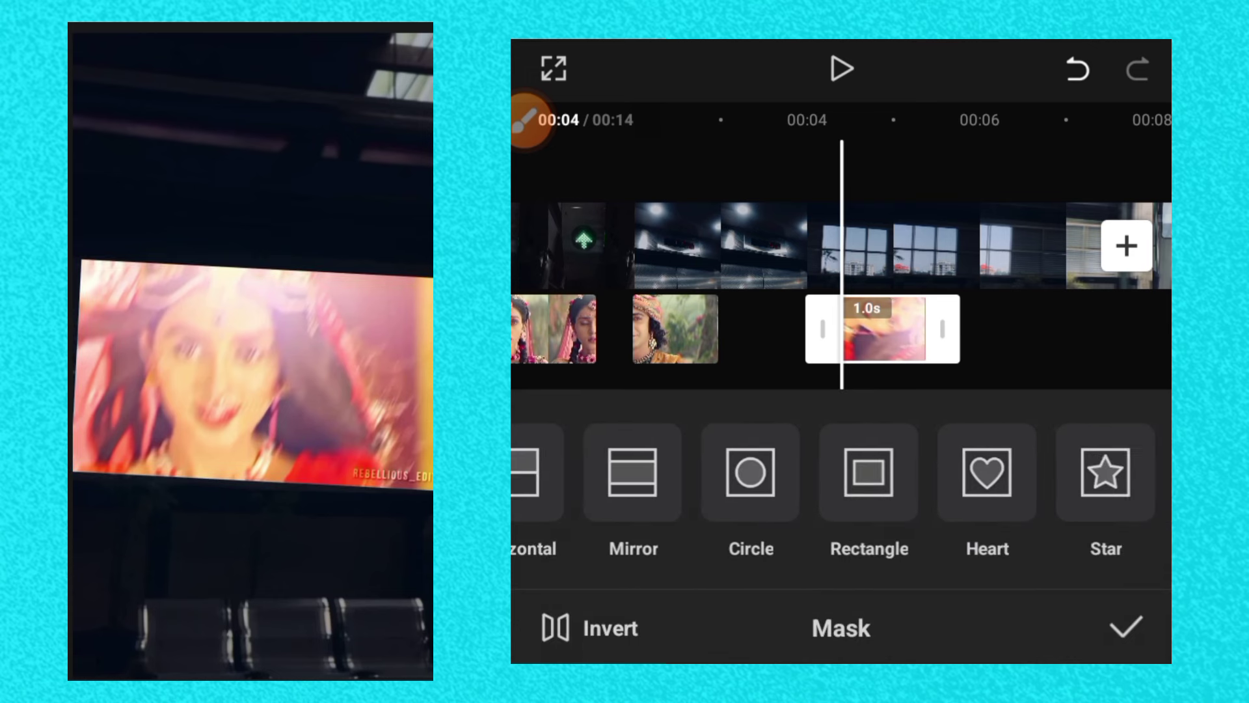
left_click_drag(650, 472, 830, 472)
left_click(813, 472)
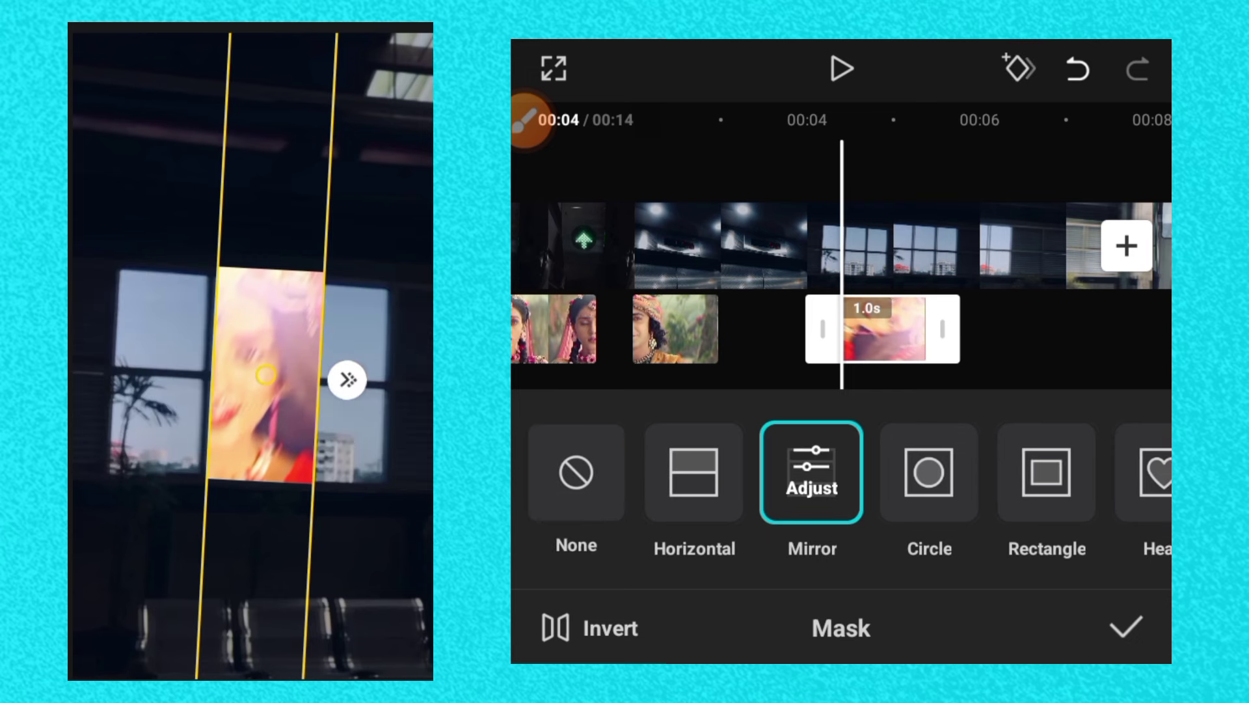
mouse_move(265, 375)
left_mouse_down()
mouse_move(163, 426)
mouse_move(188, 466)
mouse_move(150, 476)
left_mouse_up()
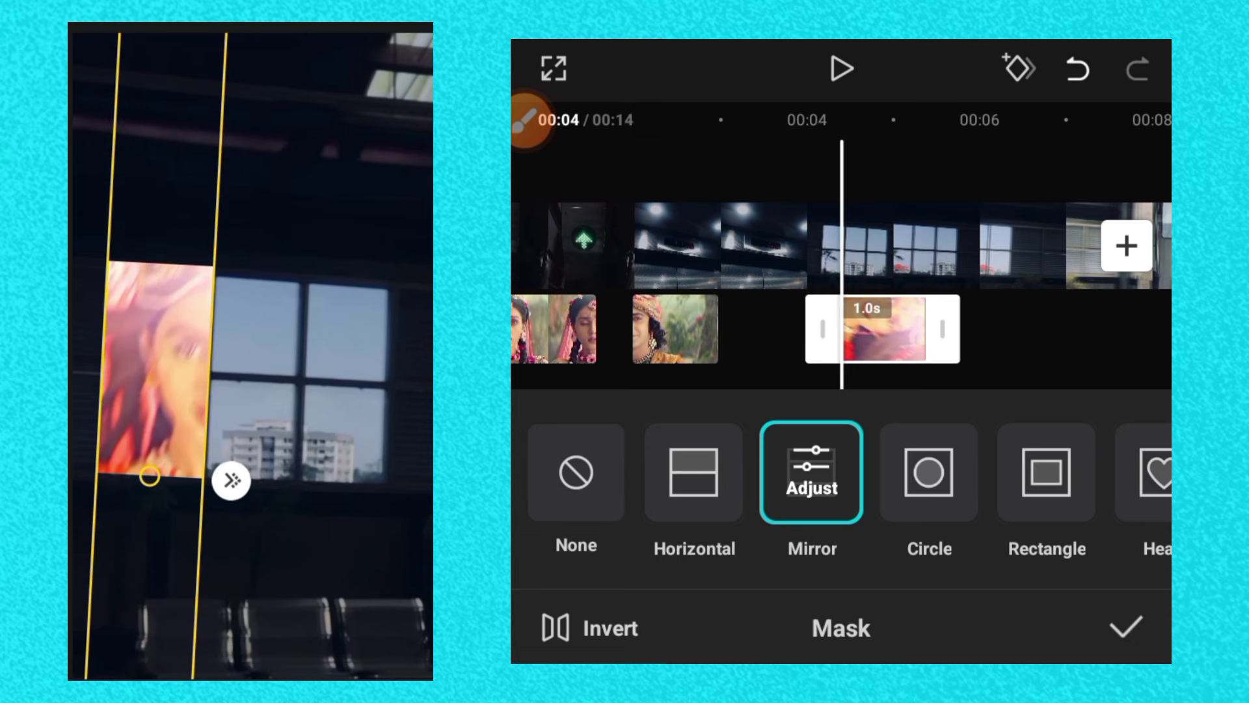
Step: Shift the mirror band onto the window, widen it slightly and confirm
left_click(529, 121)
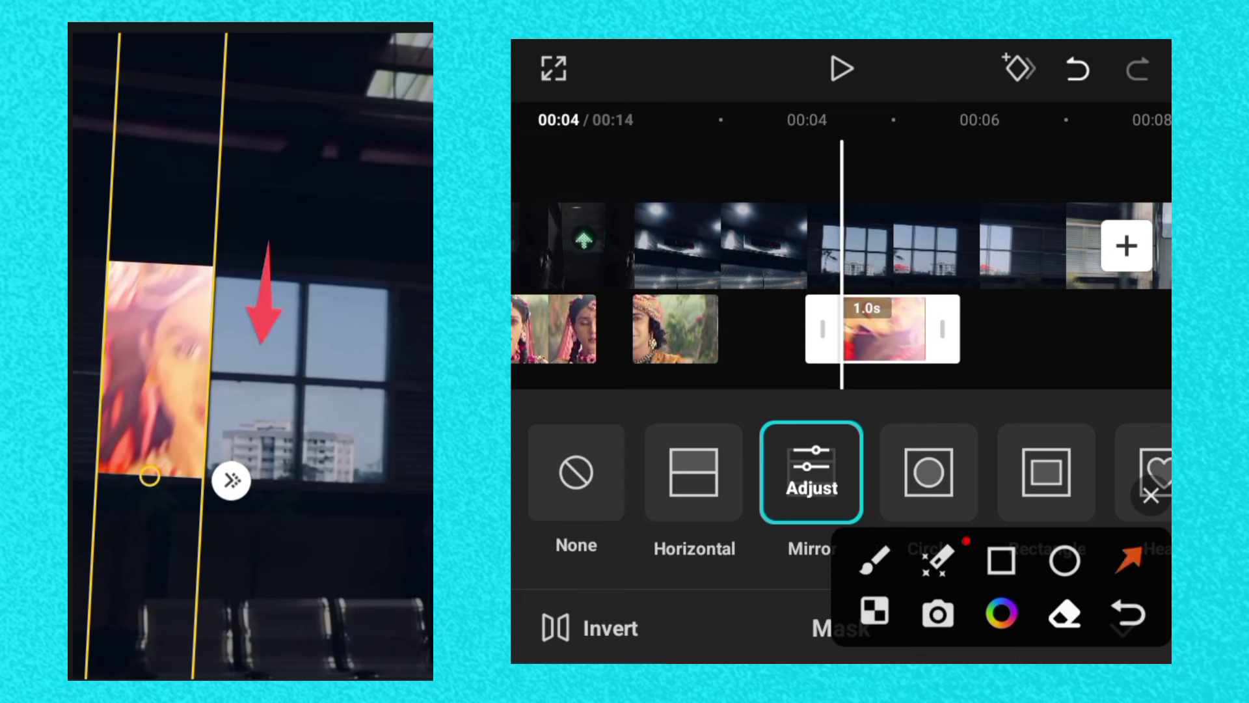
left_click_drag(370, 174, 363, 326)
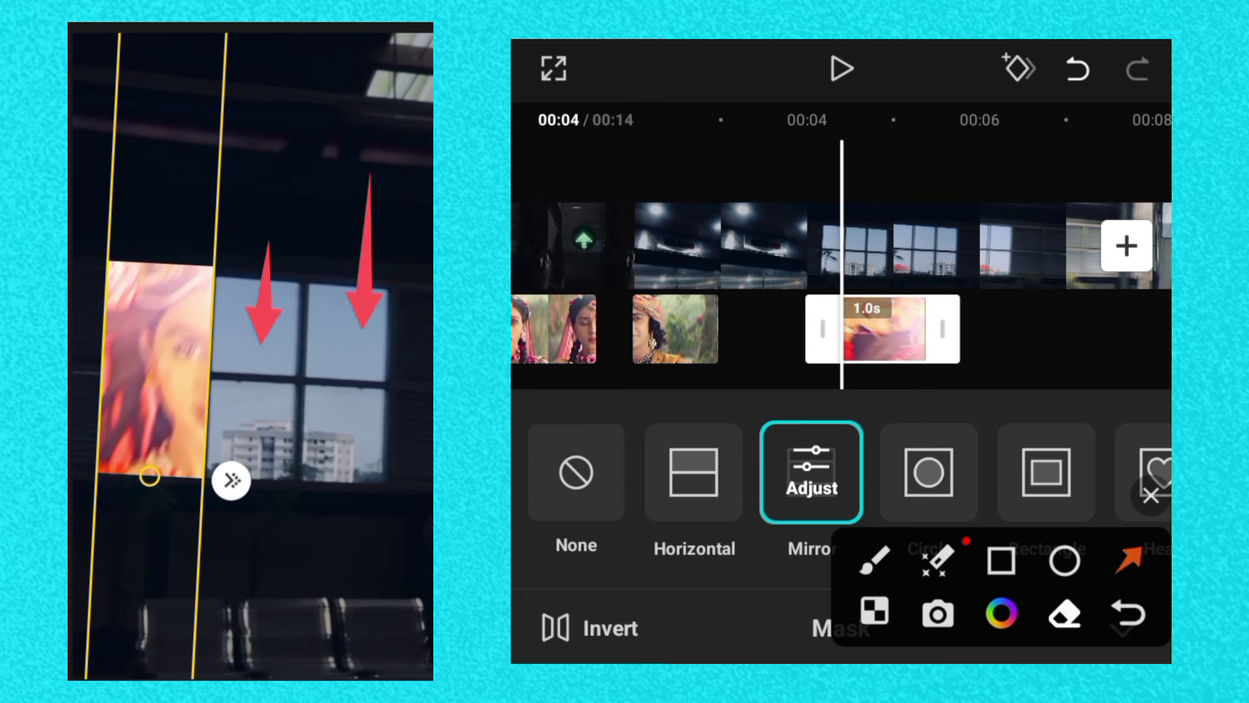
left_click(1151, 495)
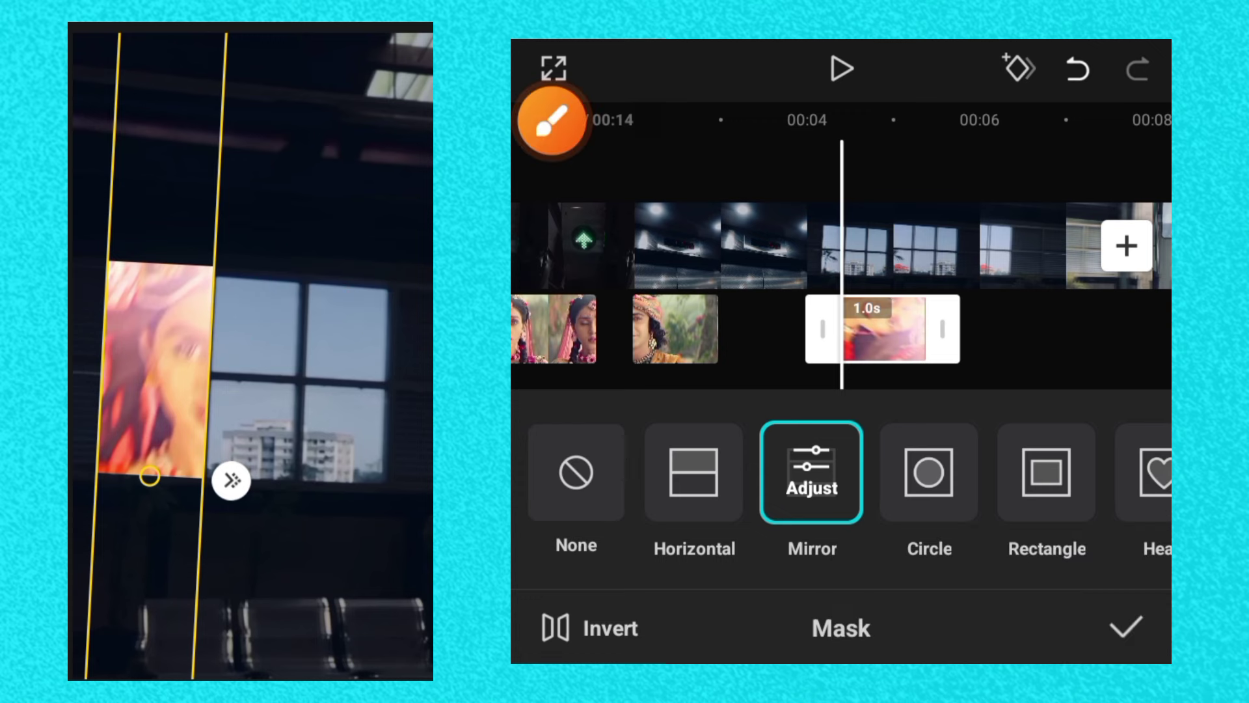
mouse_move(160, 371)
left_mouse_down()
mouse_move(210, 374)
mouse_move(162, 371)
left_mouse_up()
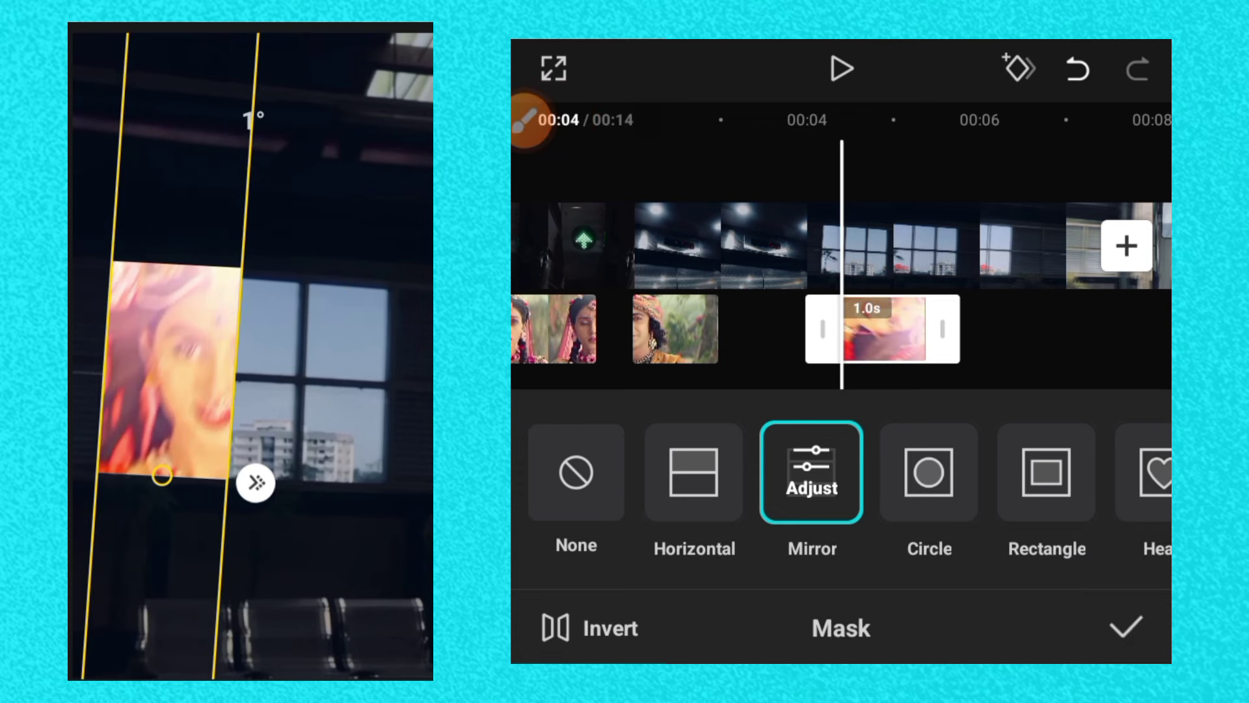
mouse_move(255, 476)
left_mouse_down()
mouse_move(390, 469)
mouse_move(260, 476)
left_mouse_up()
left_click(1126, 626)
Step: Play back the masked overlay, pause, and reselect the overlay clip on the timeline
left_click_drag(781, 338, 828, 339)
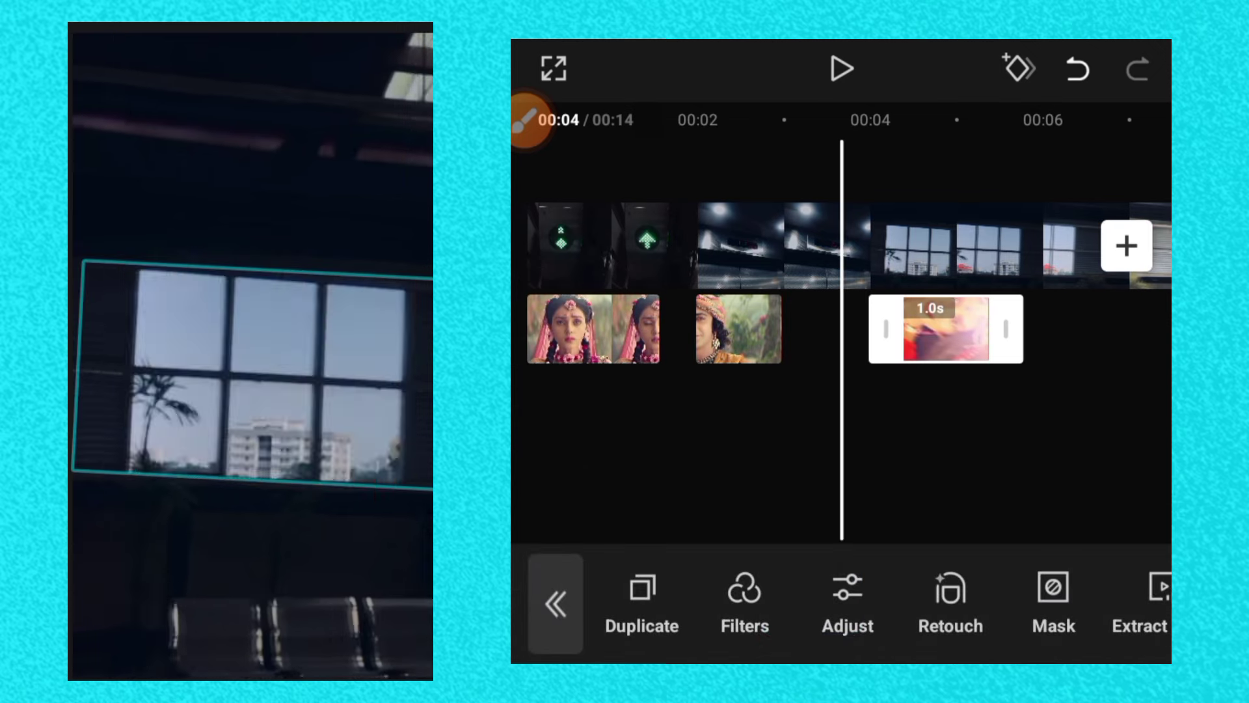
left_click(841, 68)
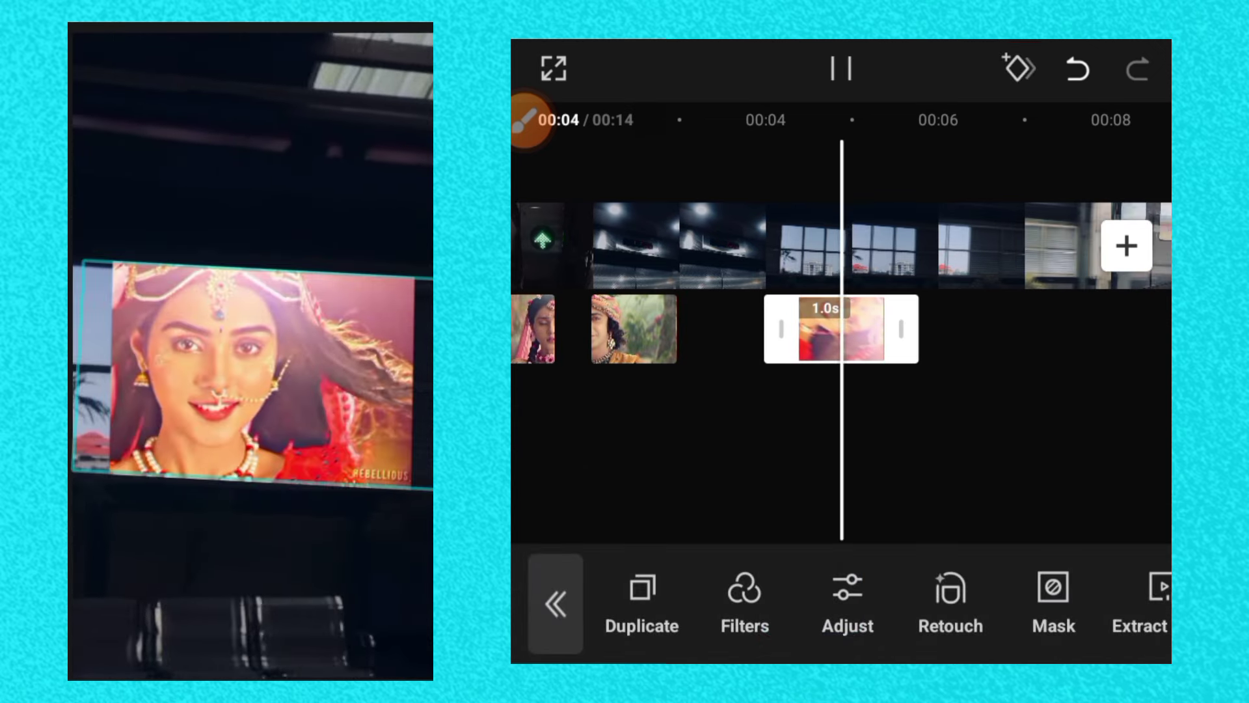
left_click(976, 455)
left_click_drag(813, 329, 881, 328)
left_click(884, 328)
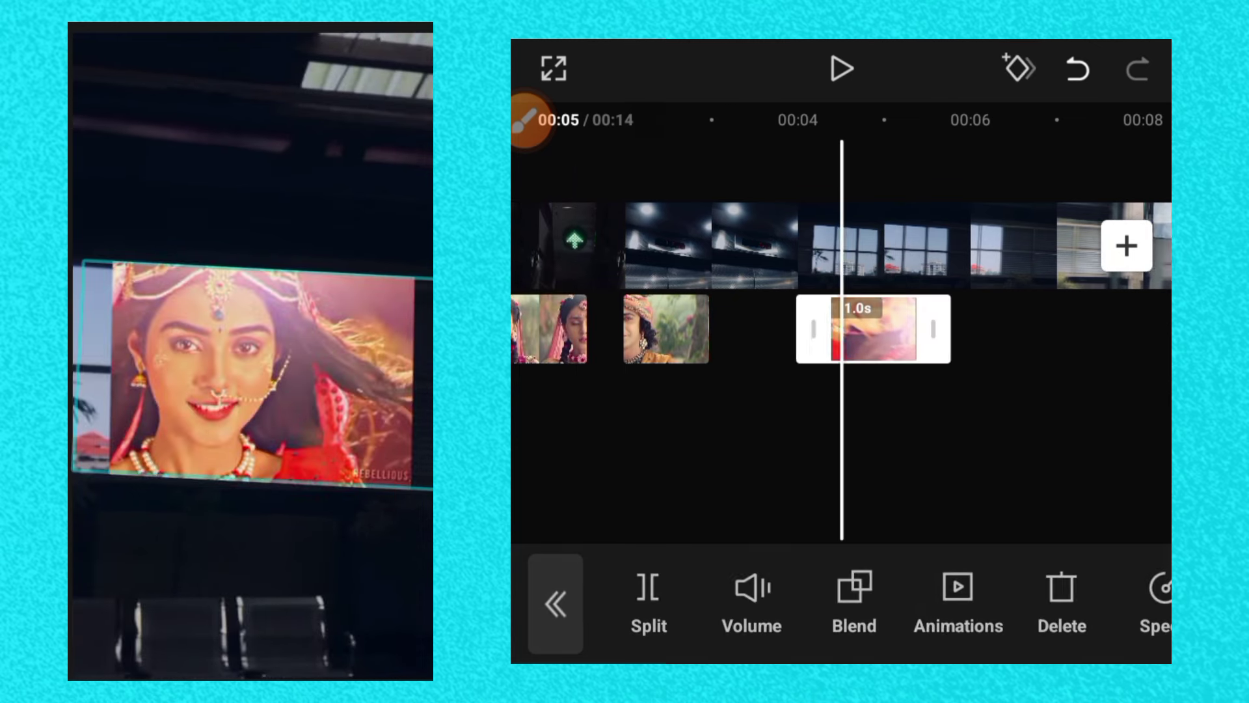
mouse_move(911, 248)
left_mouse_down()
mouse_move(828, 247)
mouse_move(945, 248)
mouse_move(867, 247)
left_mouse_up()
Step: Check the overlay's rotation settings in Basic and close them without changes
left_click(529, 120)
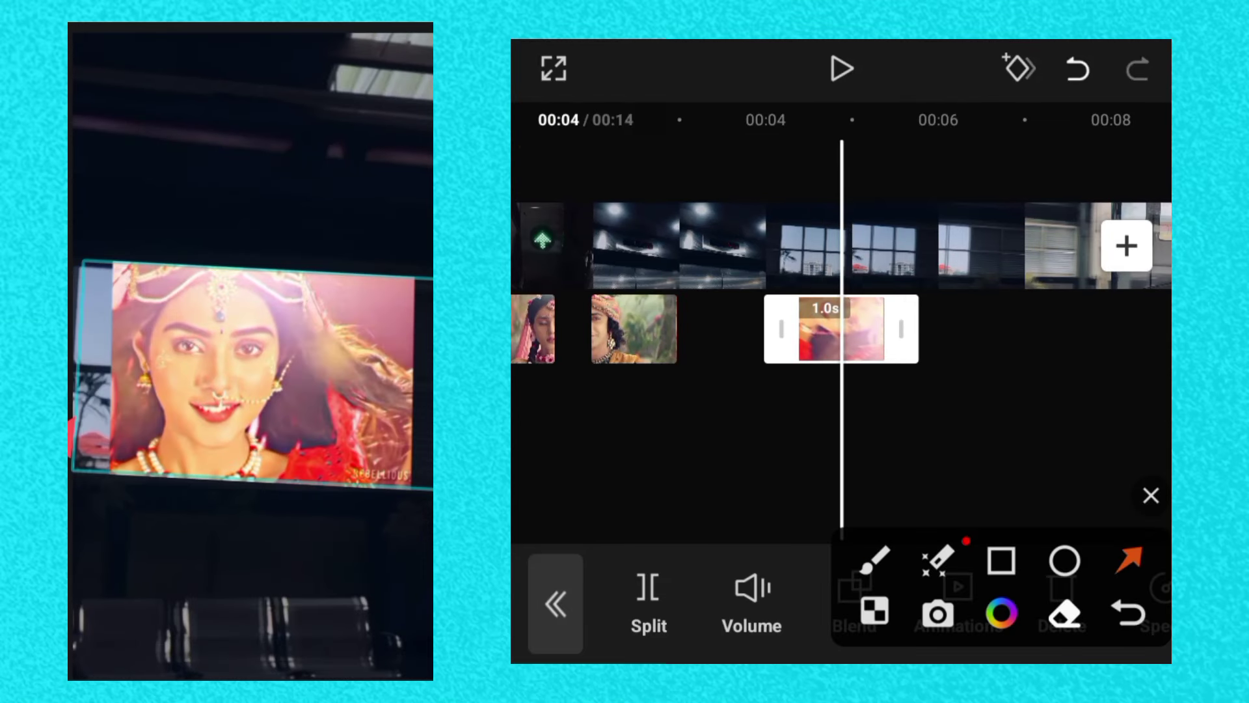
left_click(1151, 496)
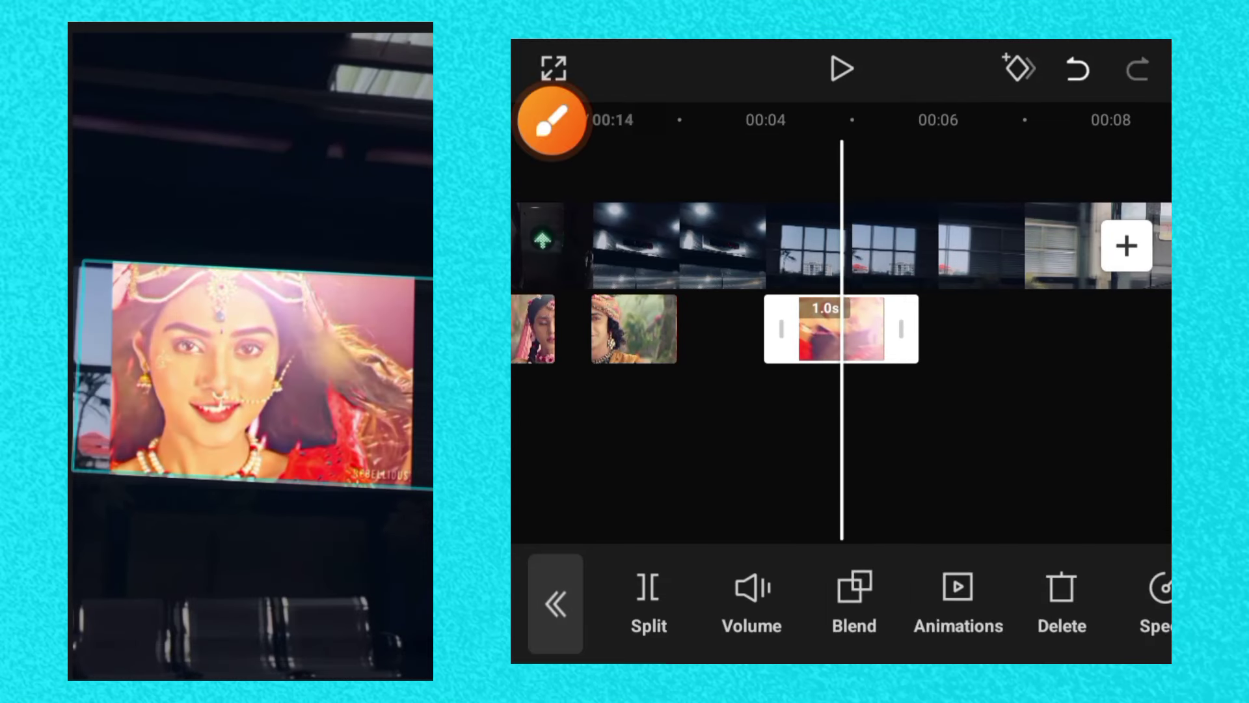
left_click_drag(1041, 598, 651, 599)
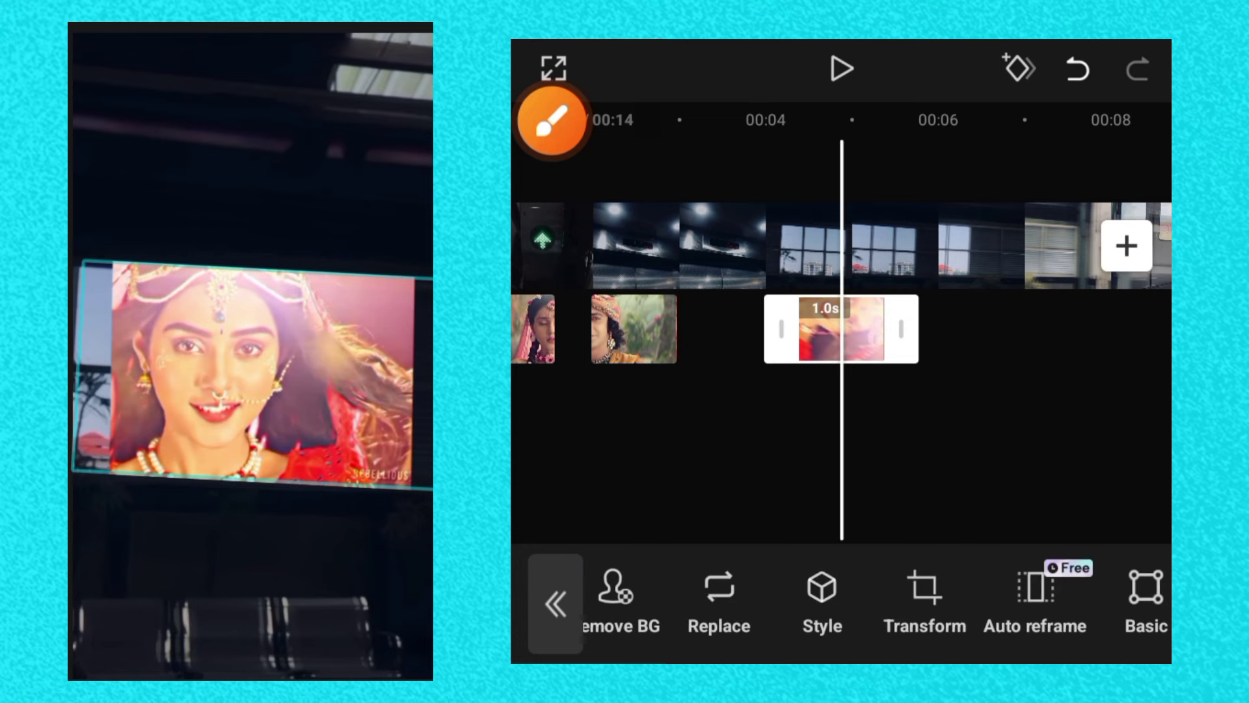
left_click(1017, 598)
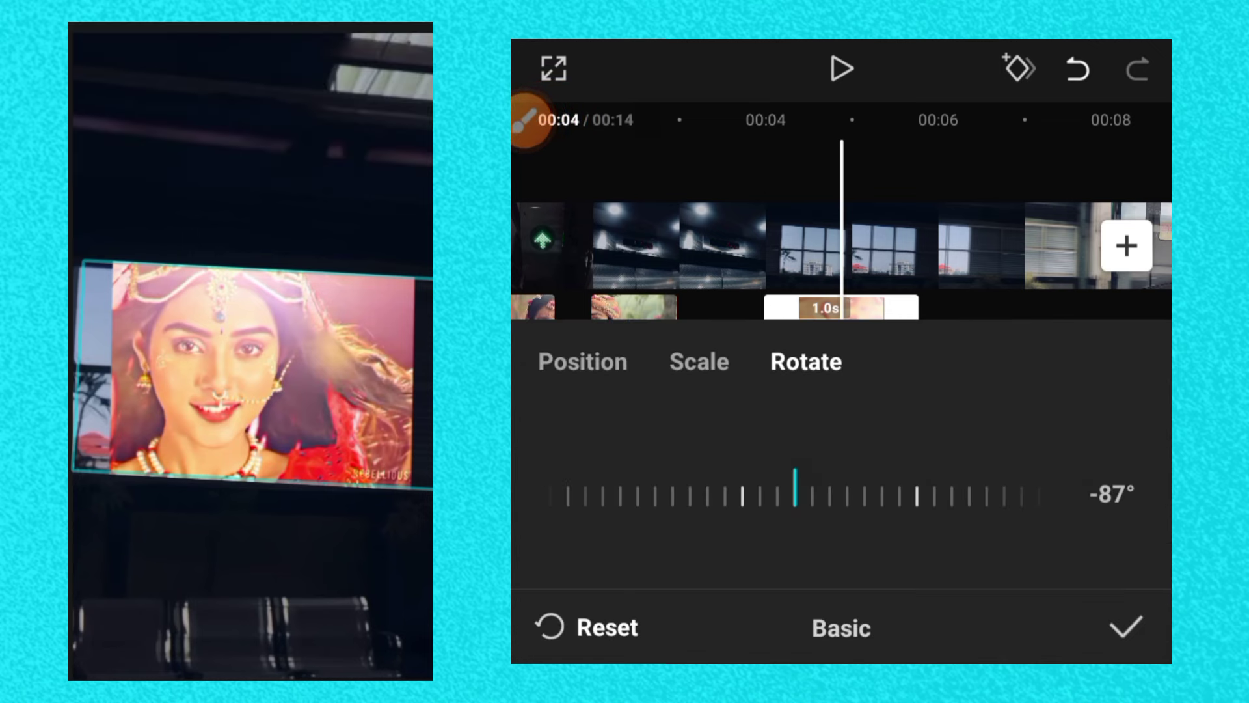
mouse_move(911, 248)
left_mouse_down()
mouse_move(957, 247)
mouse_move(884, 247)
left_mouse_up()
left_click(1126, 627)
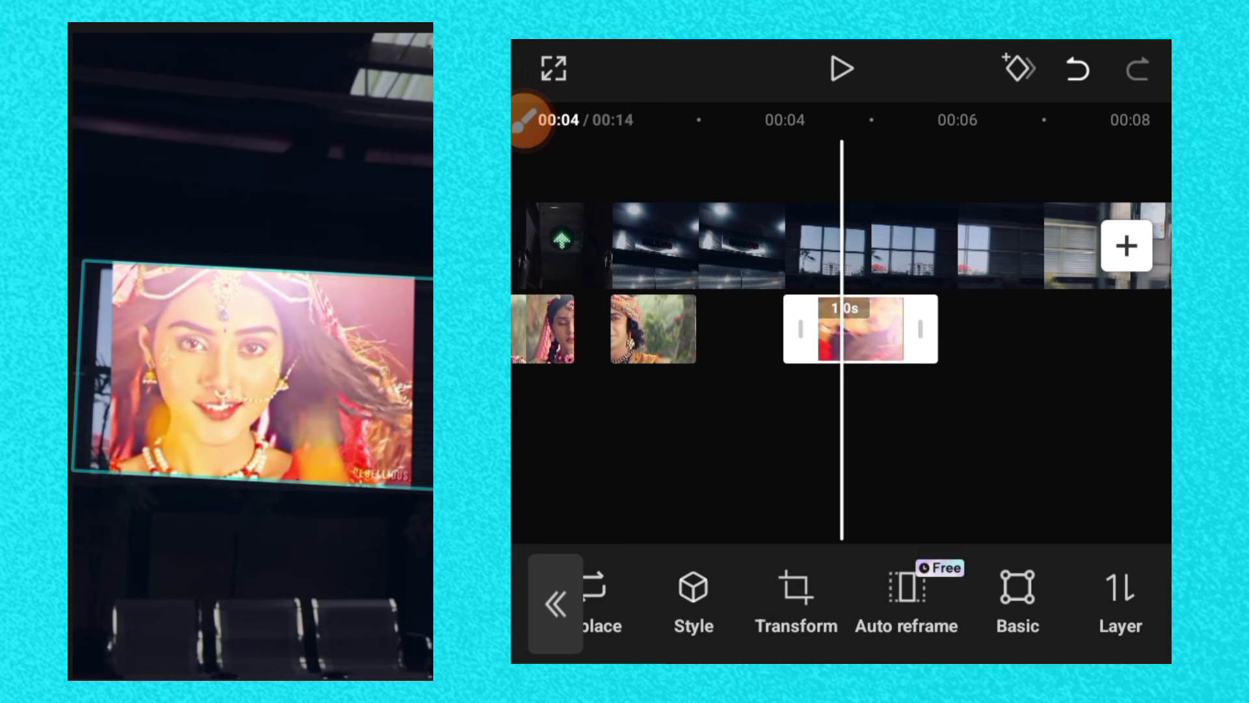
Step: Shift the overlay left in Position to about X -82 and confirm
left_click(1018, 602)
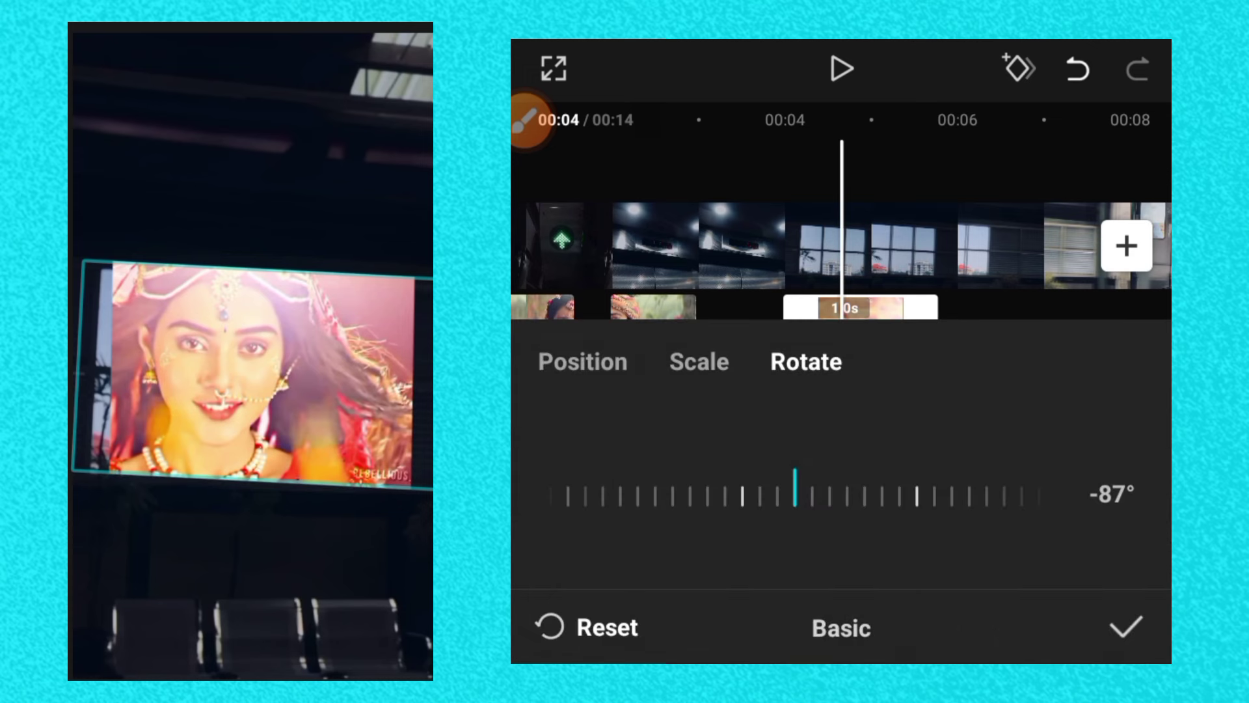
left_click(582, 362)
left_click_drag(813, 450, 969, 450)
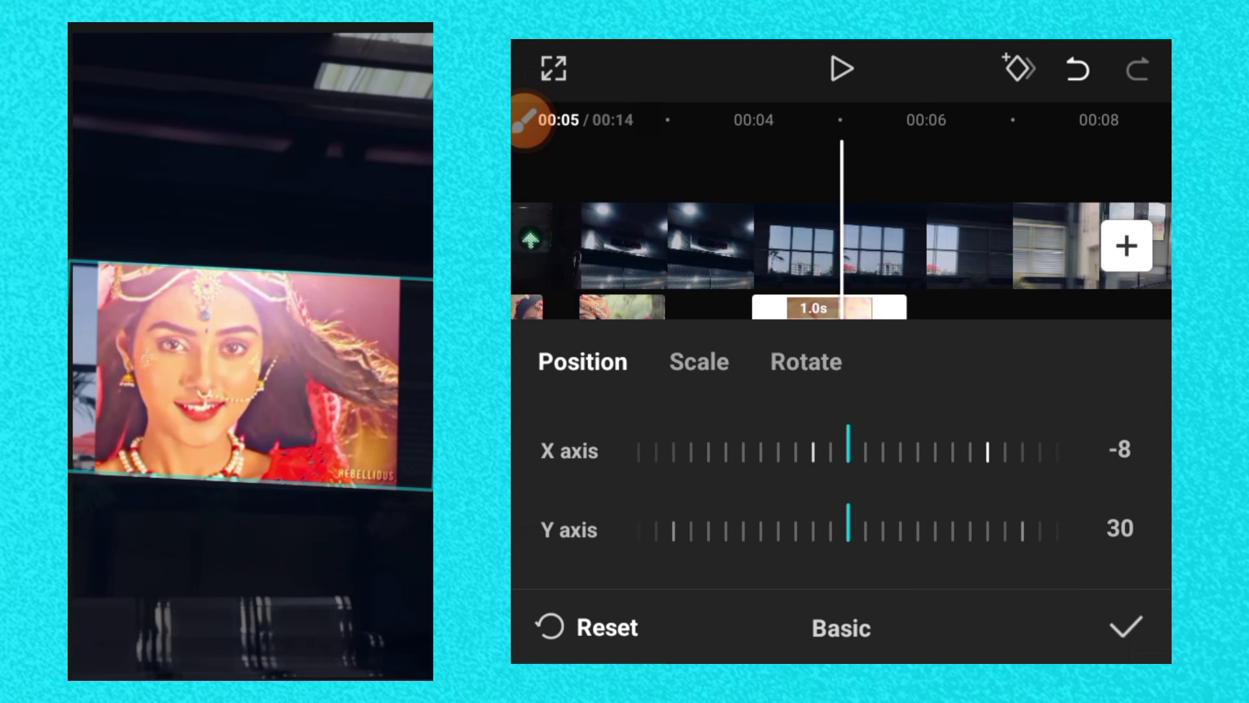
left_click(530, 120)
left_click(1129, 560)
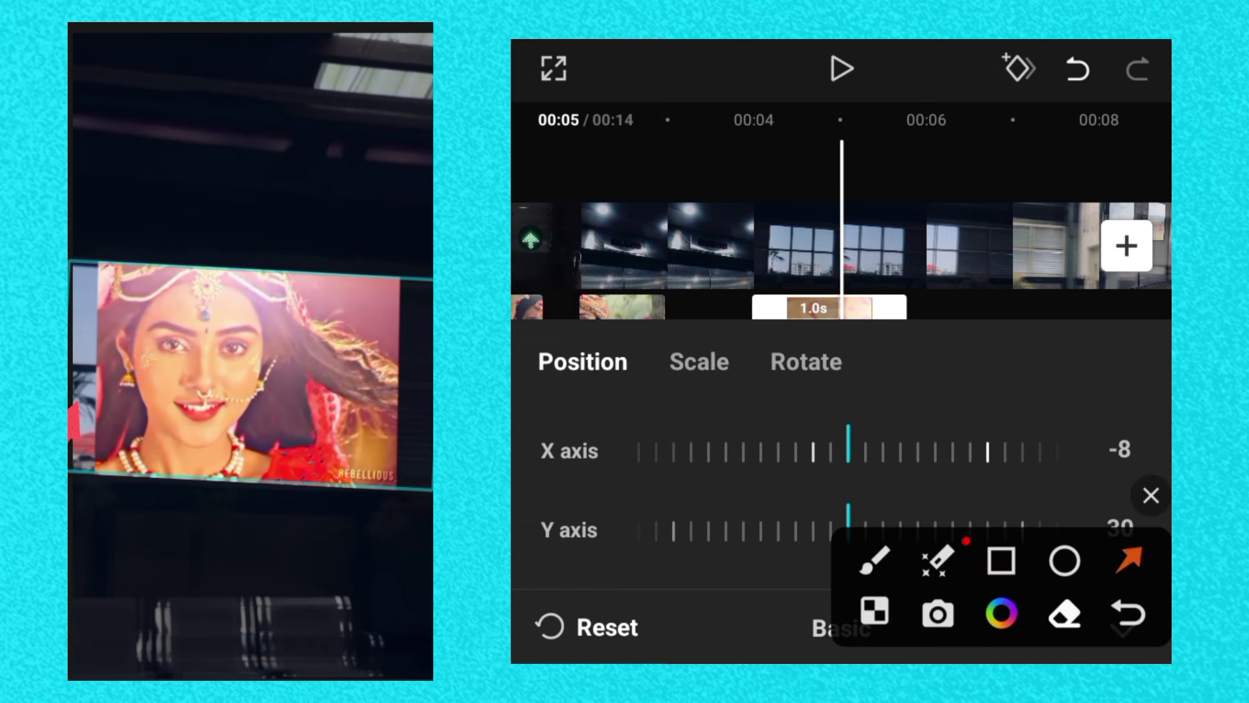
left_click_drag(292, 569, 294, 481)
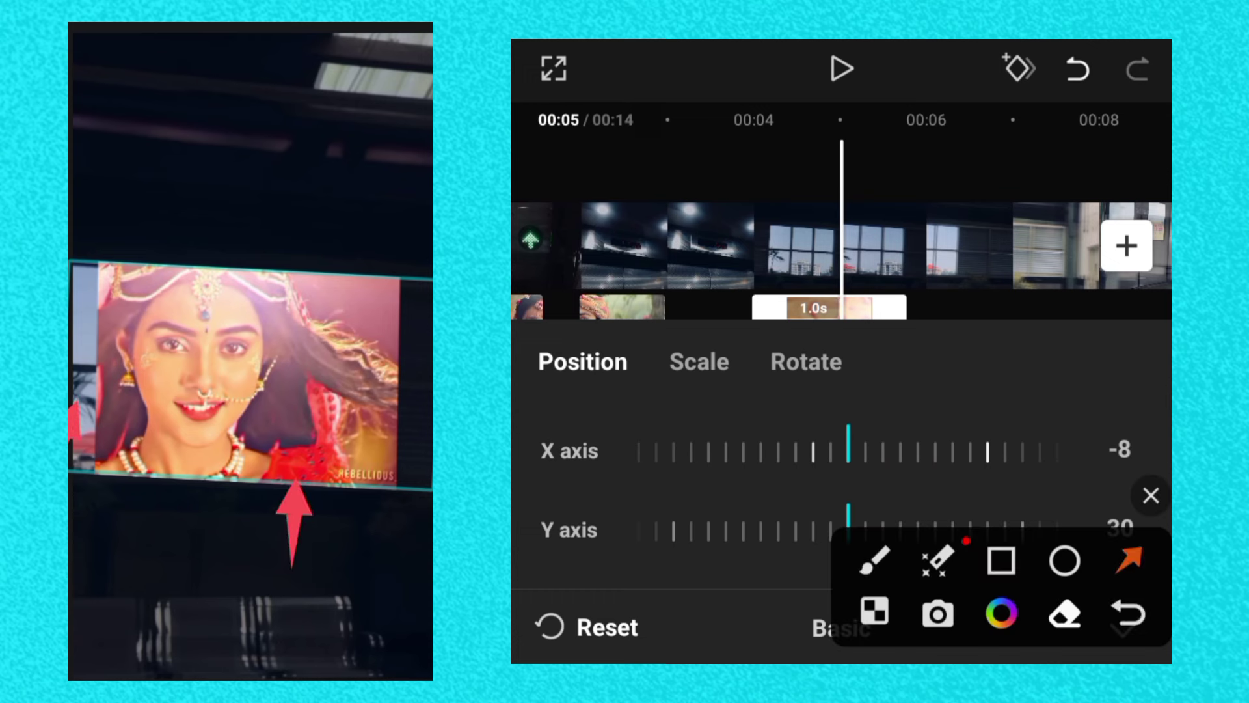
left_click(1151, 496)
left_click_drag(814, 449, 963, 448)
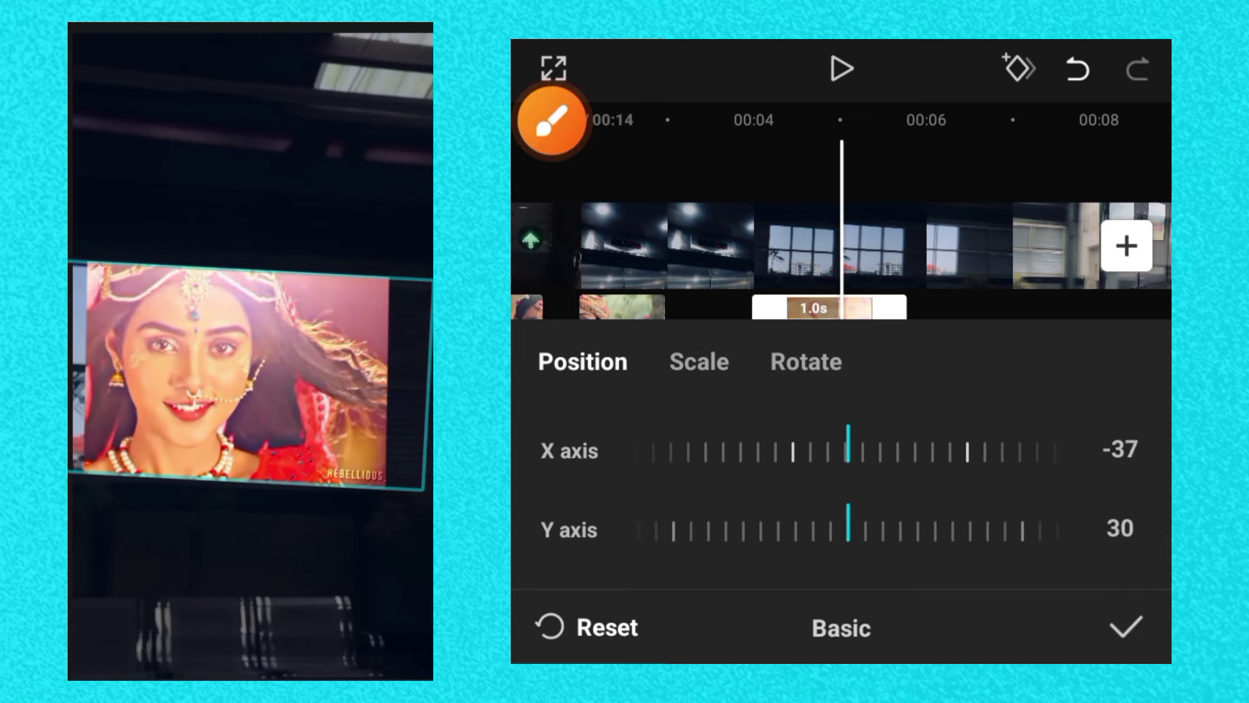
mouse_move(813, 449)
left_mouse_down()
mouse_move(917, 449)
mouse_move(790, 449)
mouse_move(900, 423)
left_mouse_up()
left_click(1126, 627)
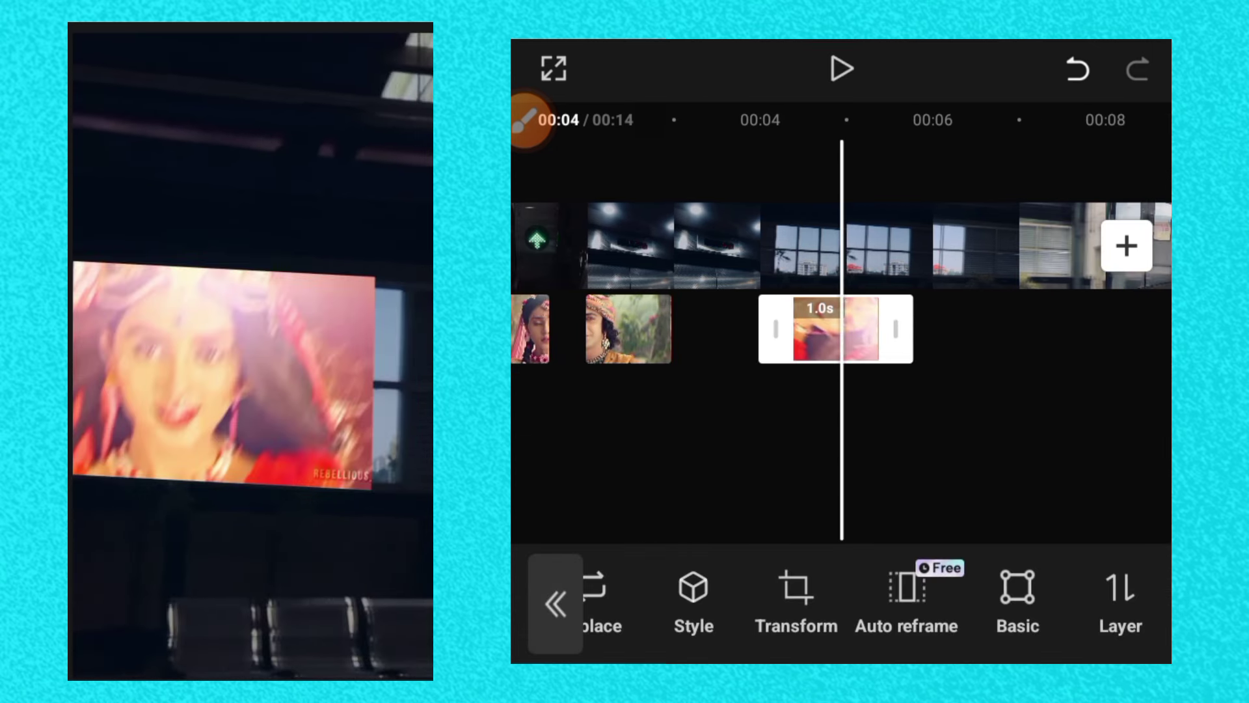
Step: Deselect the overlay, scrub the timeline back to 00:00 and play the whole edit
left_click_drag(1042, 423, 585, 423)
left_click_drag(781, 423, 1041, 423)
left_click_drag(716, 423, 1061, 423)
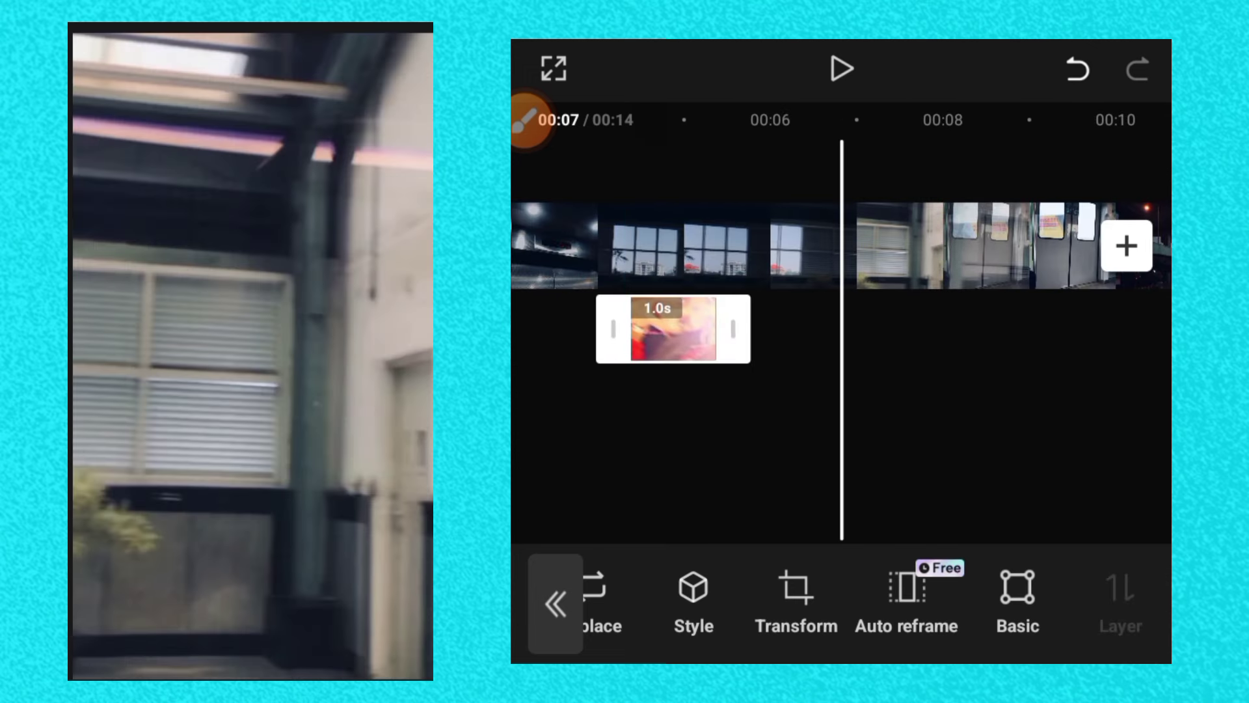
left_click(976, 455)
left_click_drag(651, 423, 1106, 423)
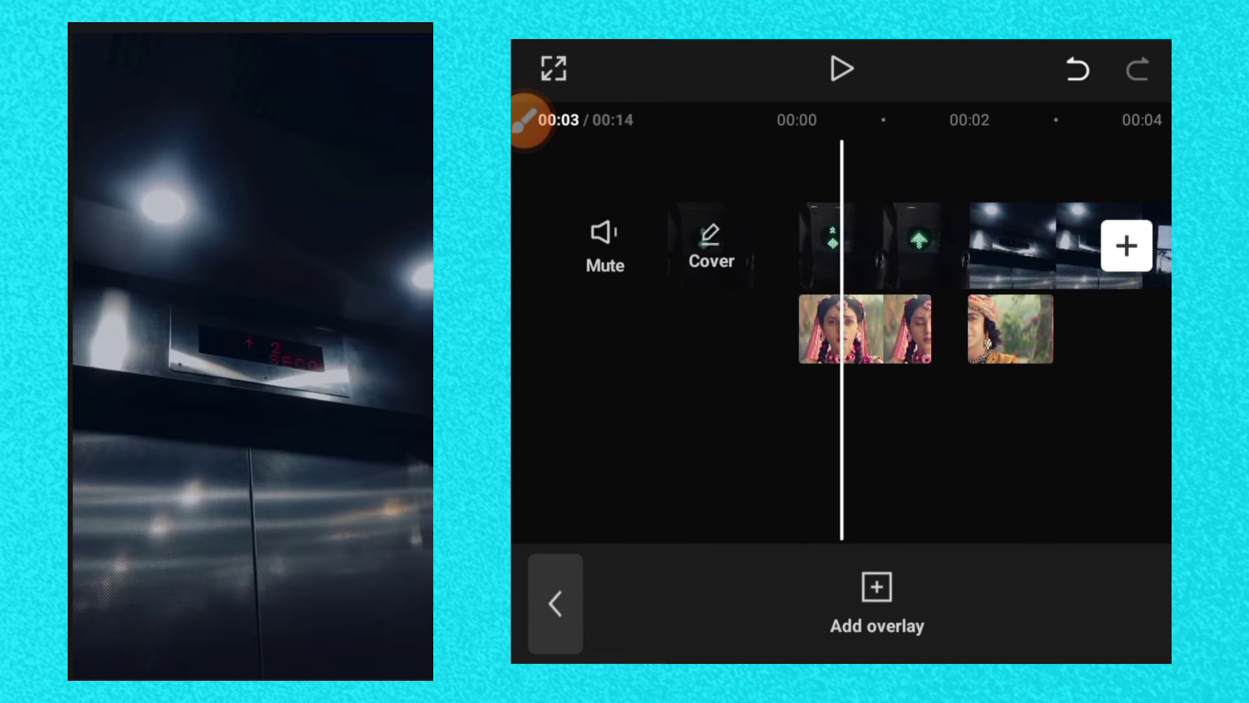
key("space")
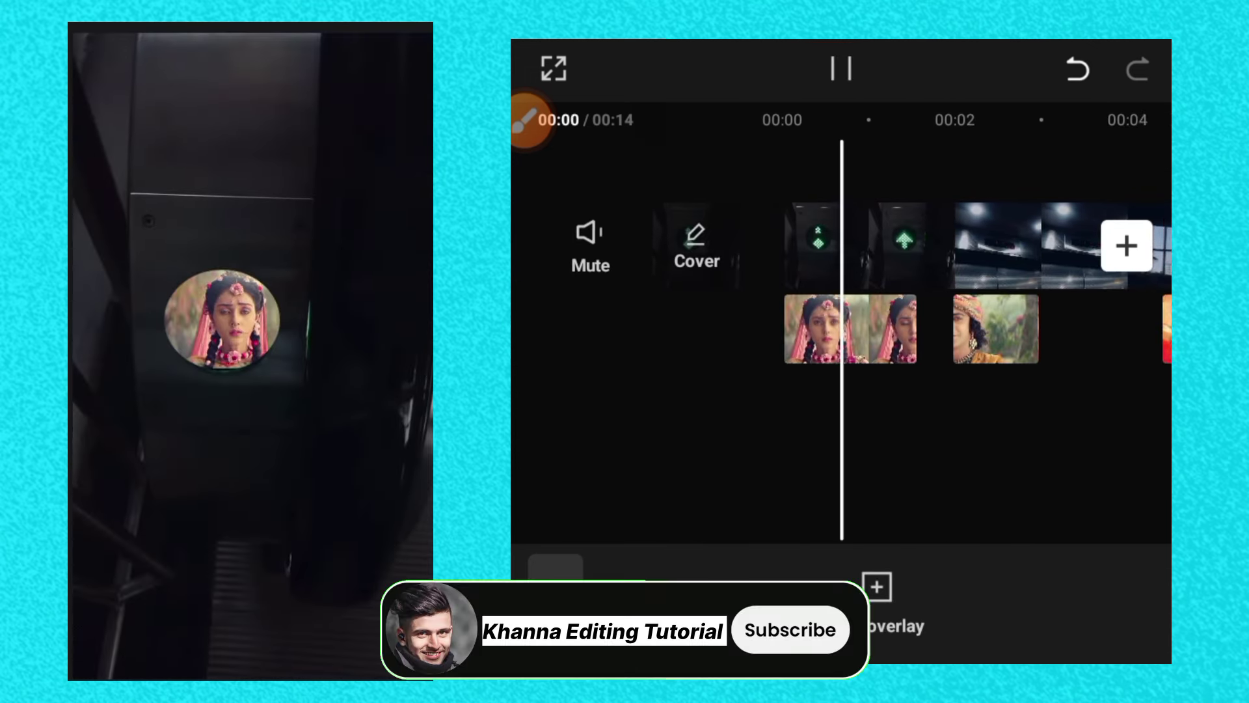